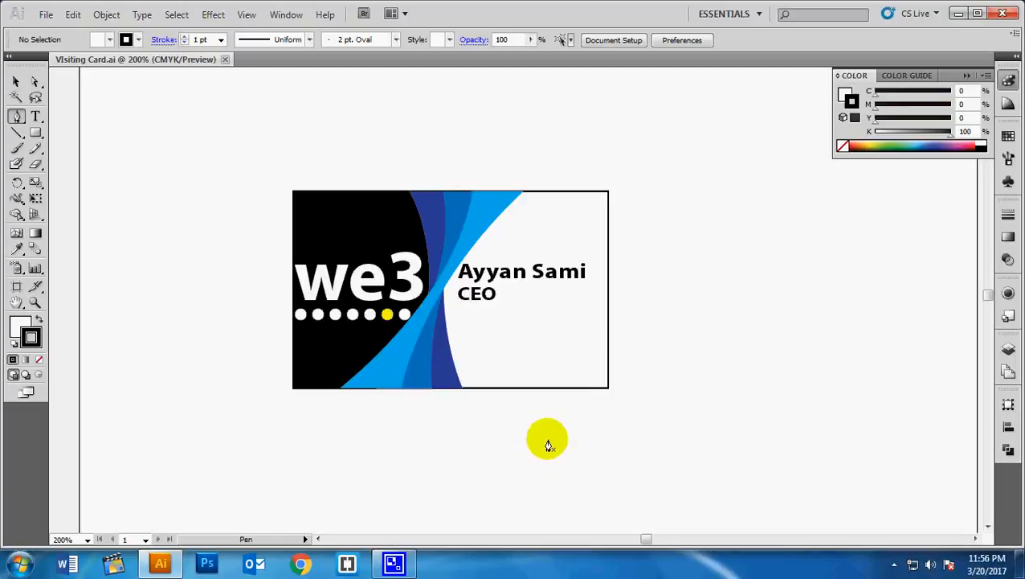
- Scroll down to the blank area below the finished we3 card
scroll(548, 443, "down", 5)
scroll(550, 441, "up", 3)
scroll(550, 442, "down", 4)
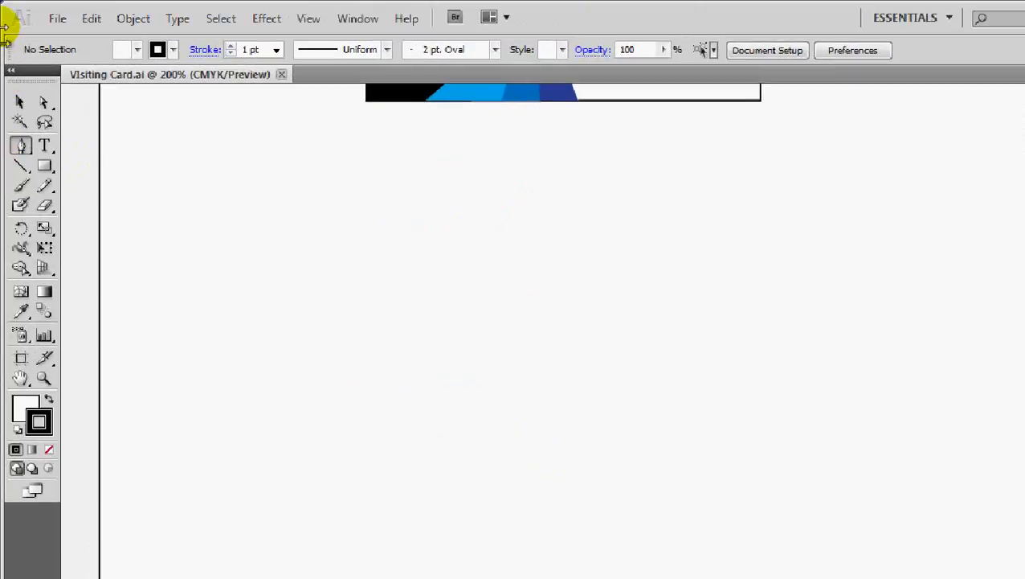
- Draw a 78.14 × 43.215 mm rectangle with a 1 pt black stroke below the original card
left_click(45, 167)
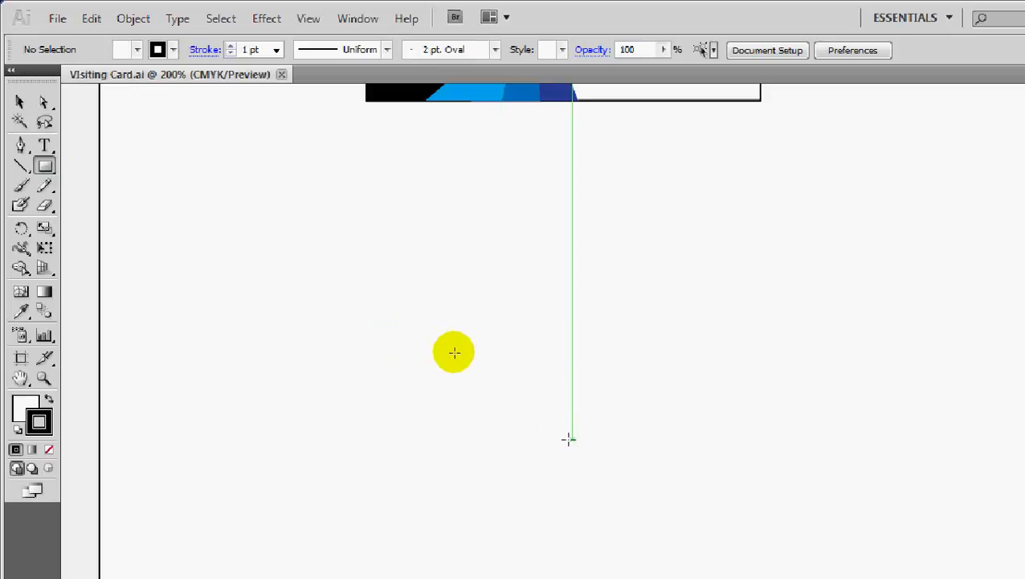
left_click_drag(344, 243, 760, 474)
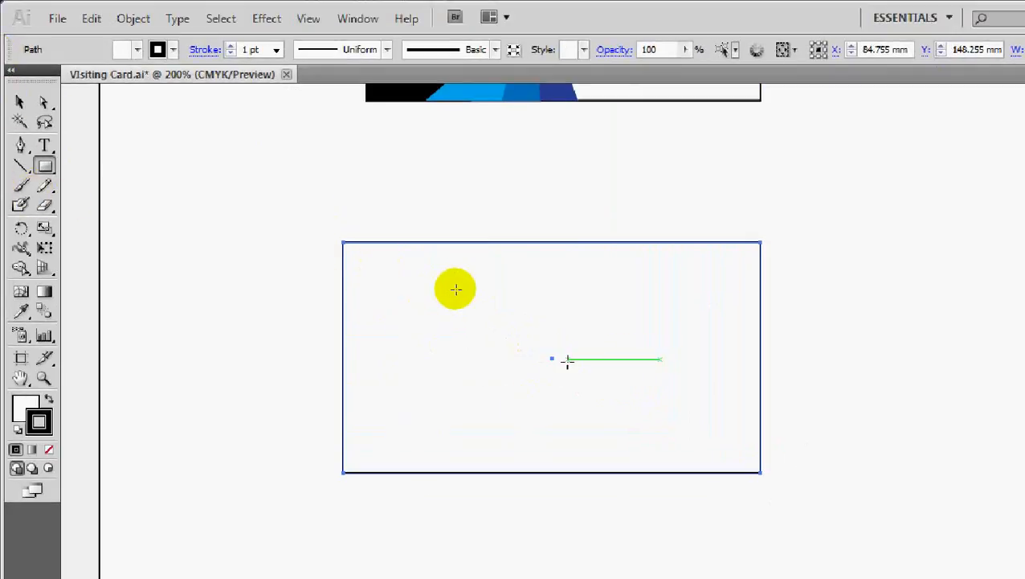
scroll(455, 283, "up", 5)
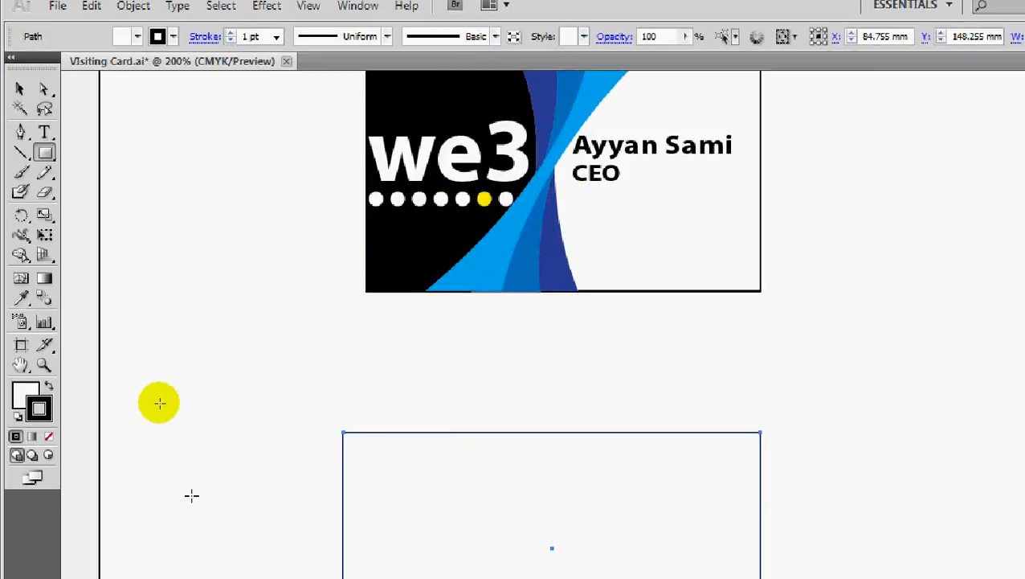
scroll(226, 469, "down", 2)
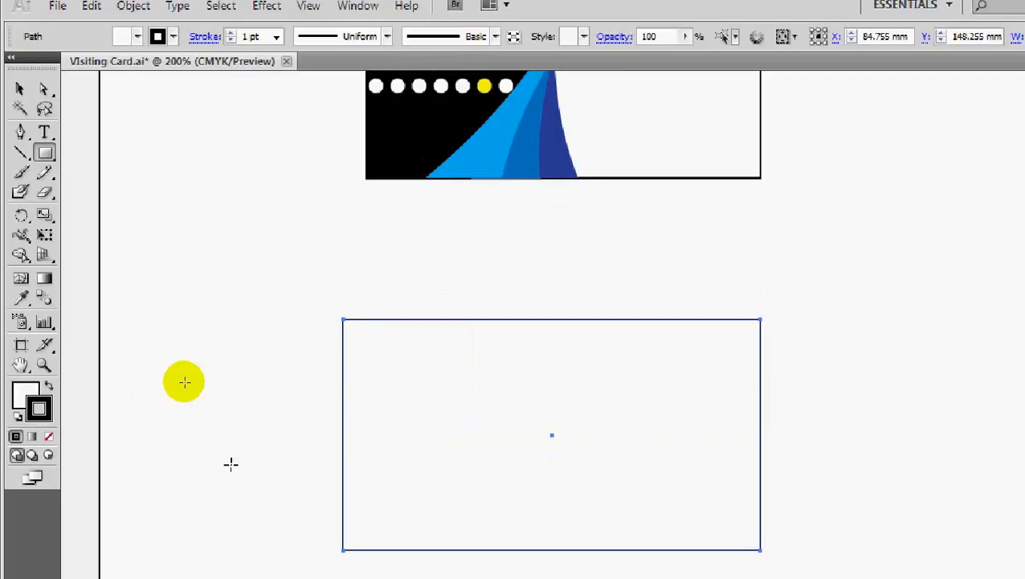
scroll(230, 463, "down", 1)
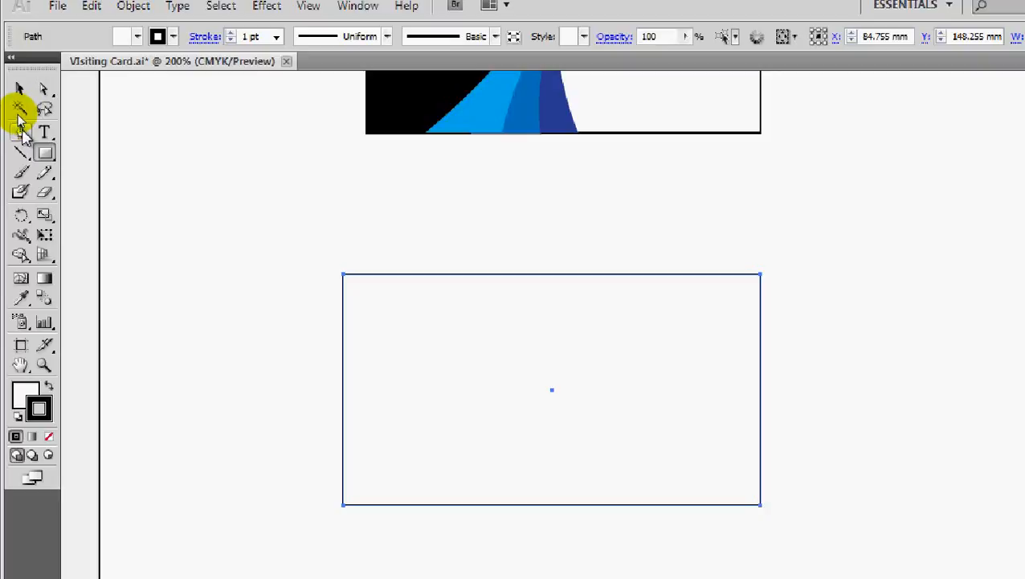
left_click(21, 131)
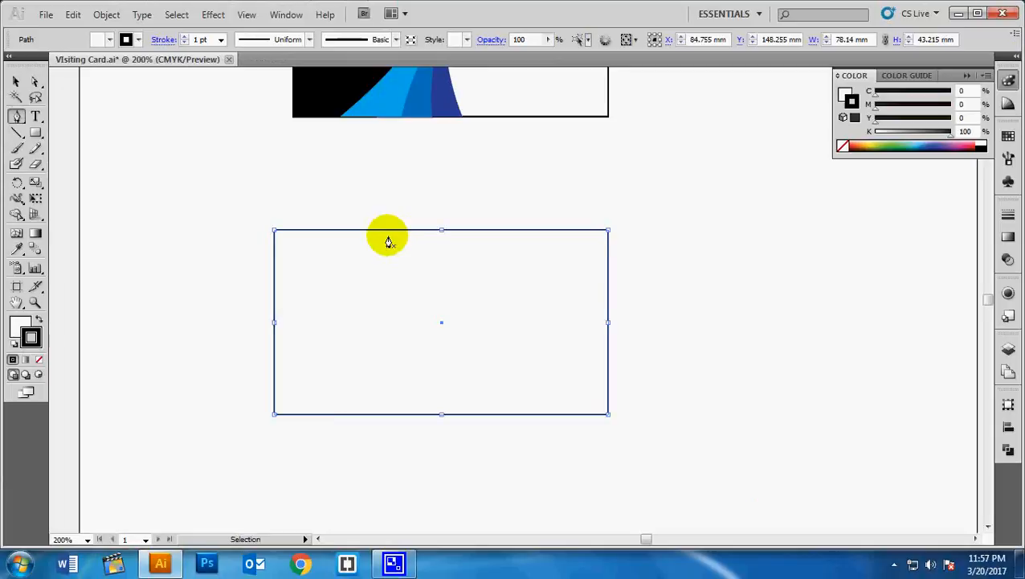
key("ctrl+plus")
key("space")
left_click_drag(357, 227, 548, 272)
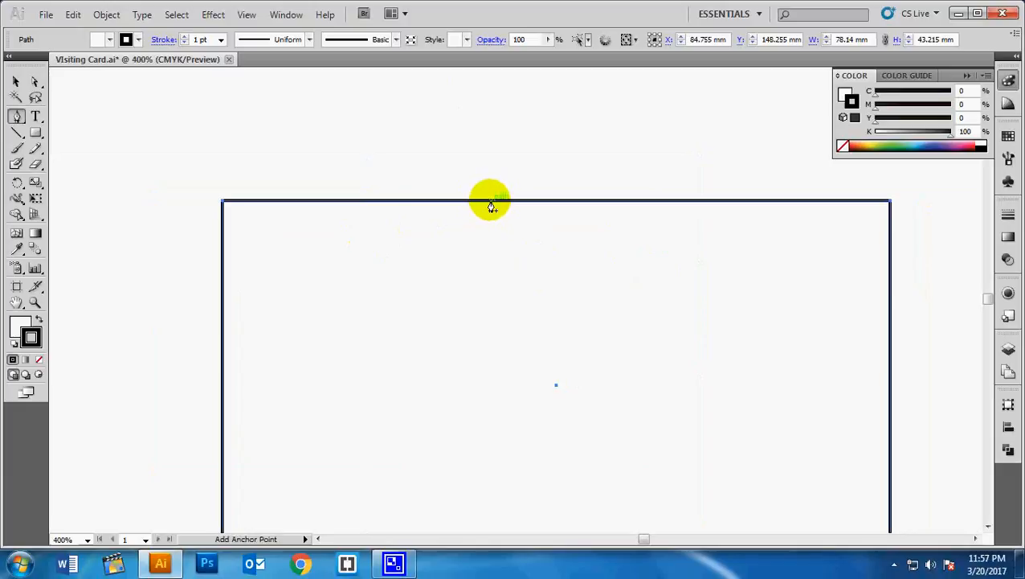
left_click(491, 203)
scroll(495, 351, "down", 3)
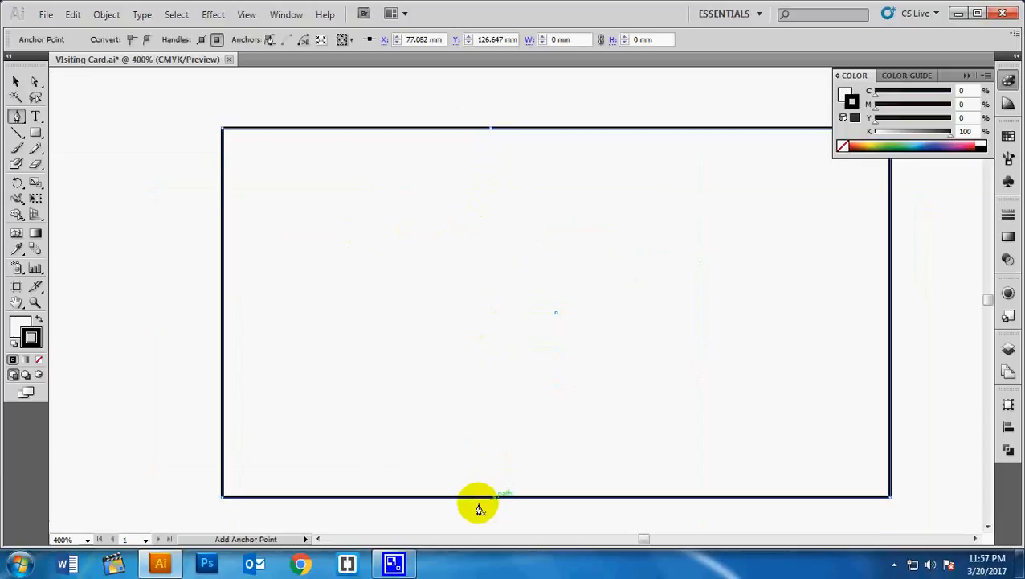
left_click(495, 496)
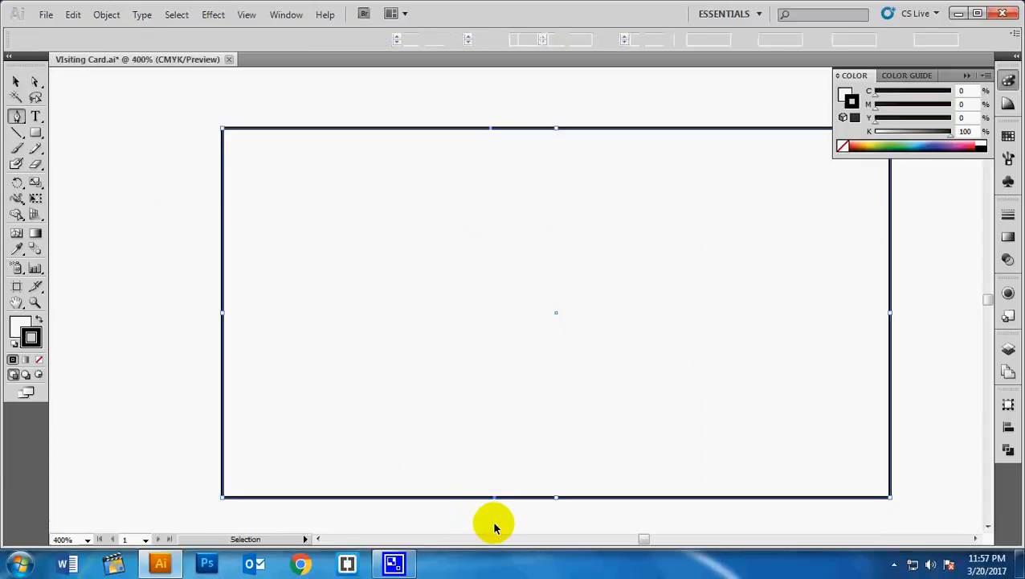
key("ctrl+z")
key("ctrl+z")
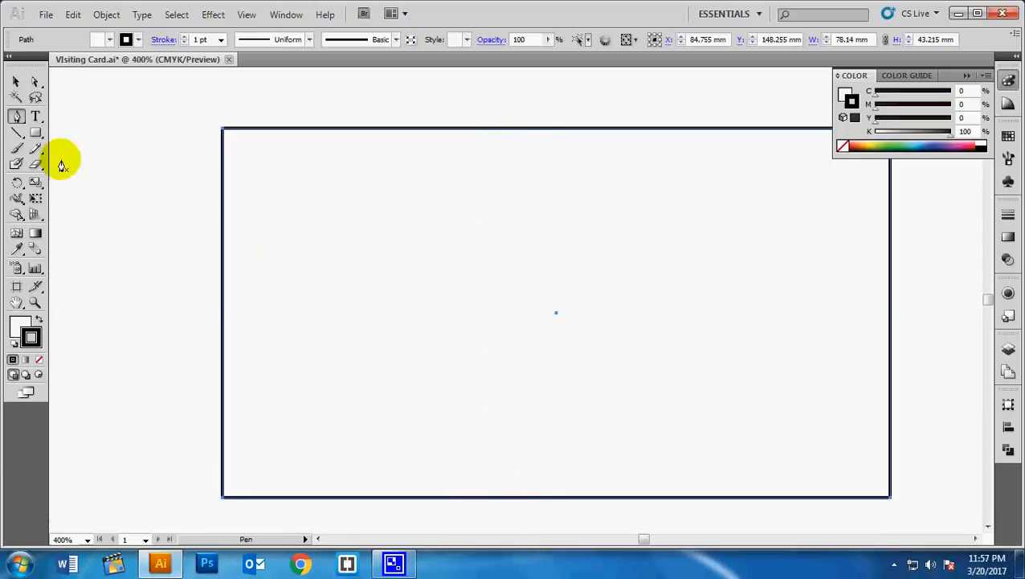
left_click(16, 81)
left_click(193, 327)
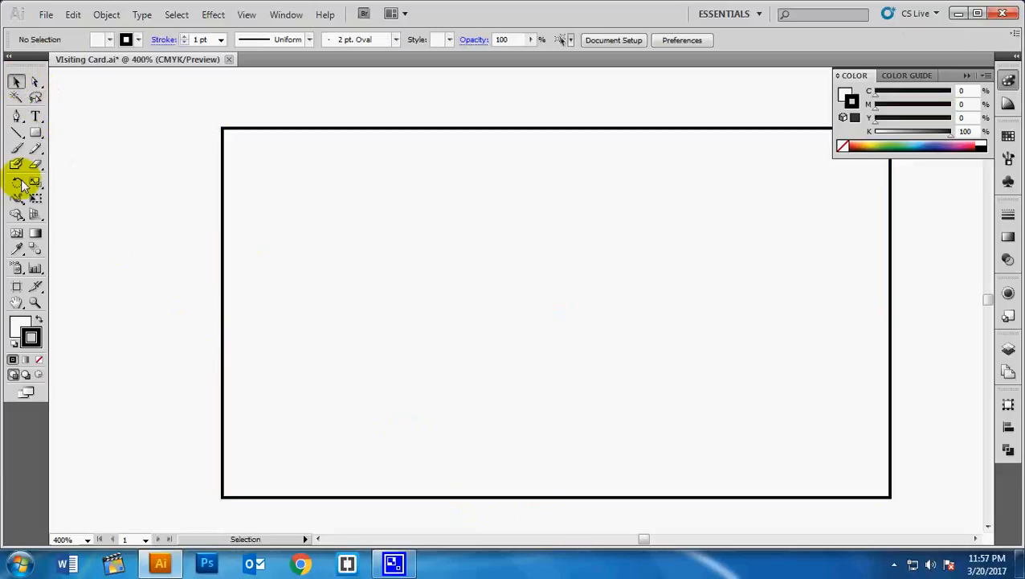
left_click(16, 115)
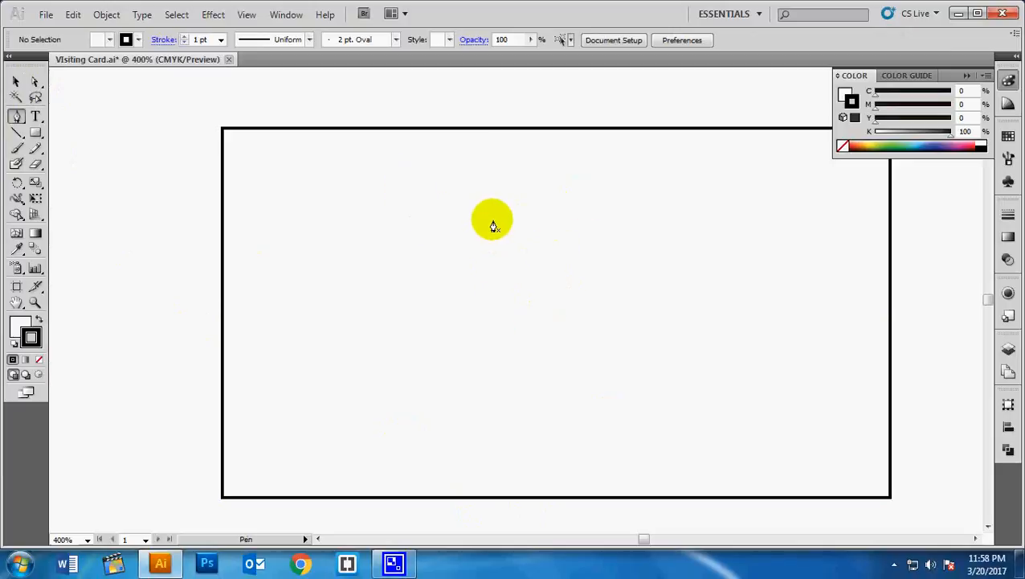
- Pen a curve from the rectangle's top edge to its bottom edge, then delete it to redo
left_click(494, 129)
scroll(491, 454, "down", 1)
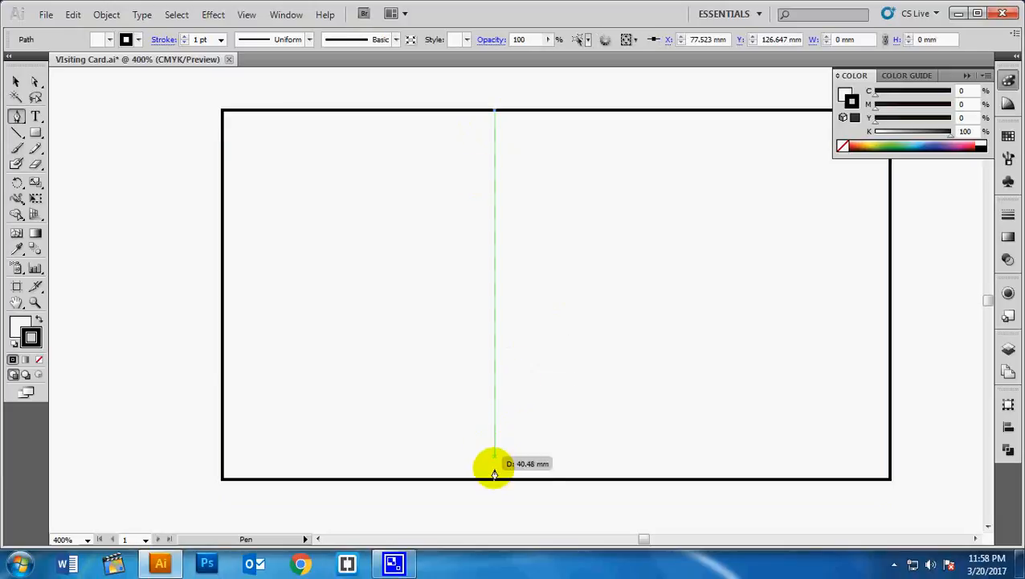
left_click_drag(495, 480, 365, 487)
key("ctrl+minus")
key("ctrl+minus")
key("ctrl+minus")
key("ctrl+minus")
key("ctrl+plus")
key("ctrl+plus")
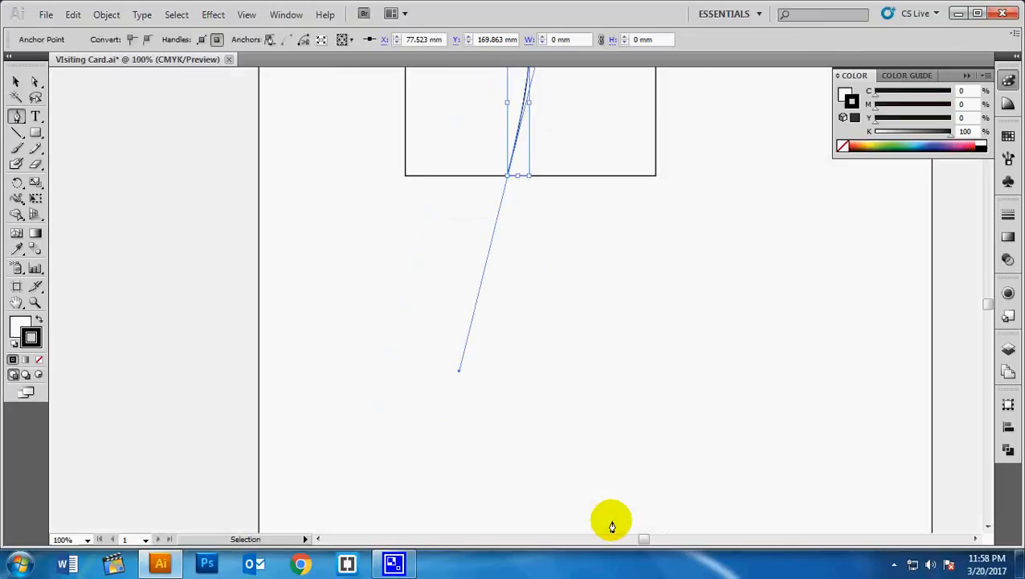
left_click_drag(669, 185, 682, 338)
key("ctrl")
key("Delete")
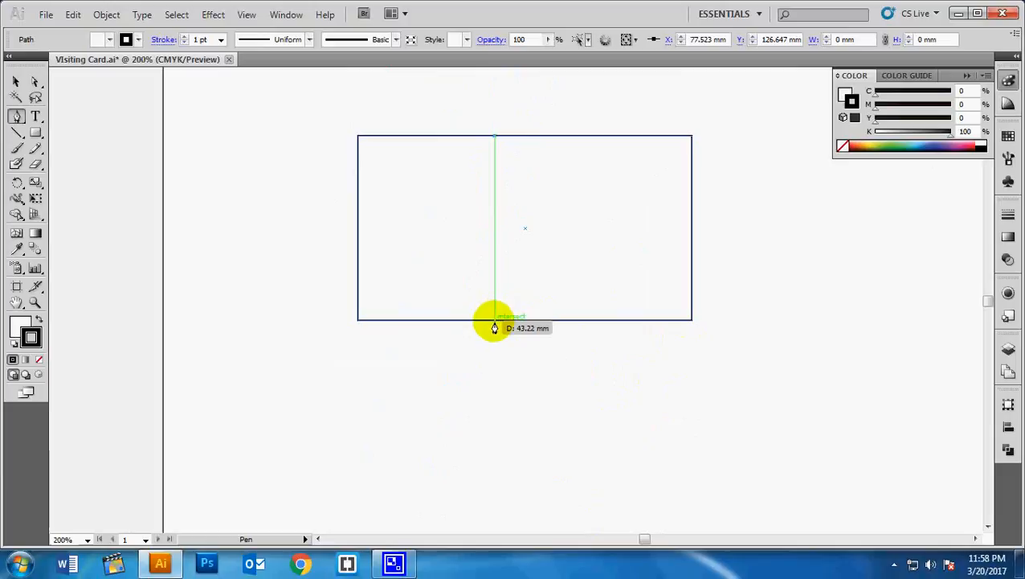
- Redraw the bottom point so the curve bows right, removing its outgoing handle
left_click_drag(494, 319, 444, 426)
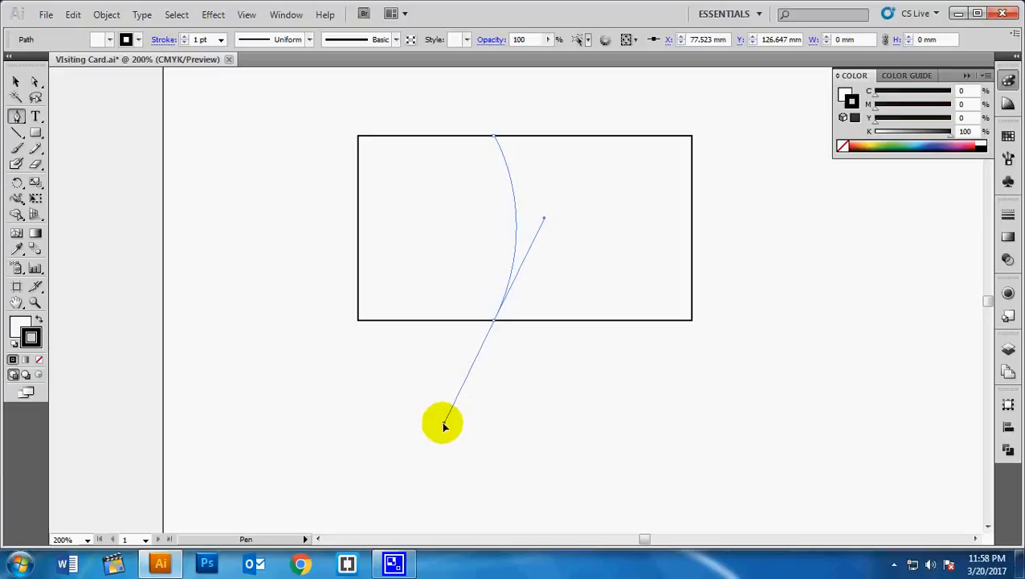
left_click_drag(444, 426, 448, 422)
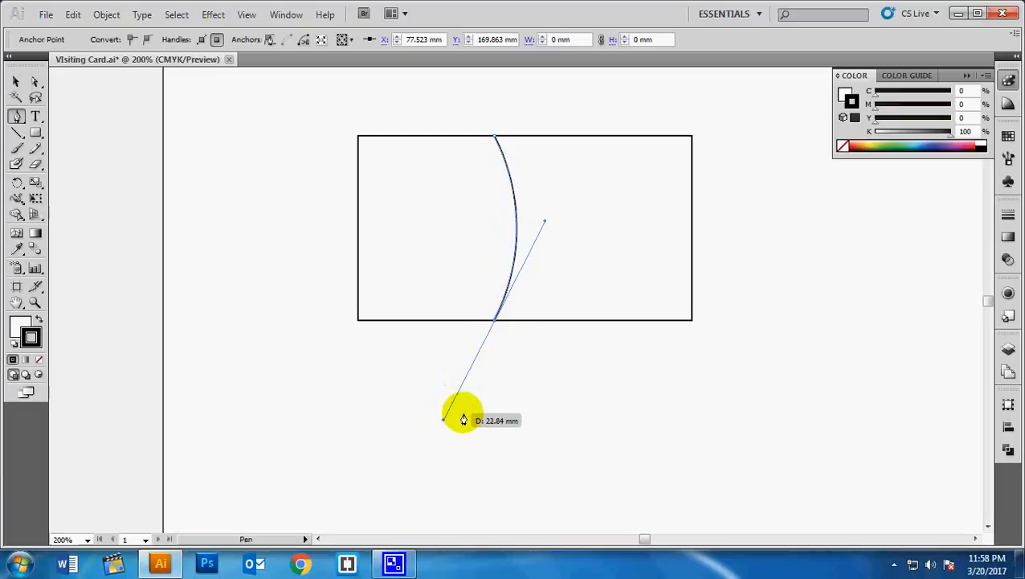
left_click(494, 321)
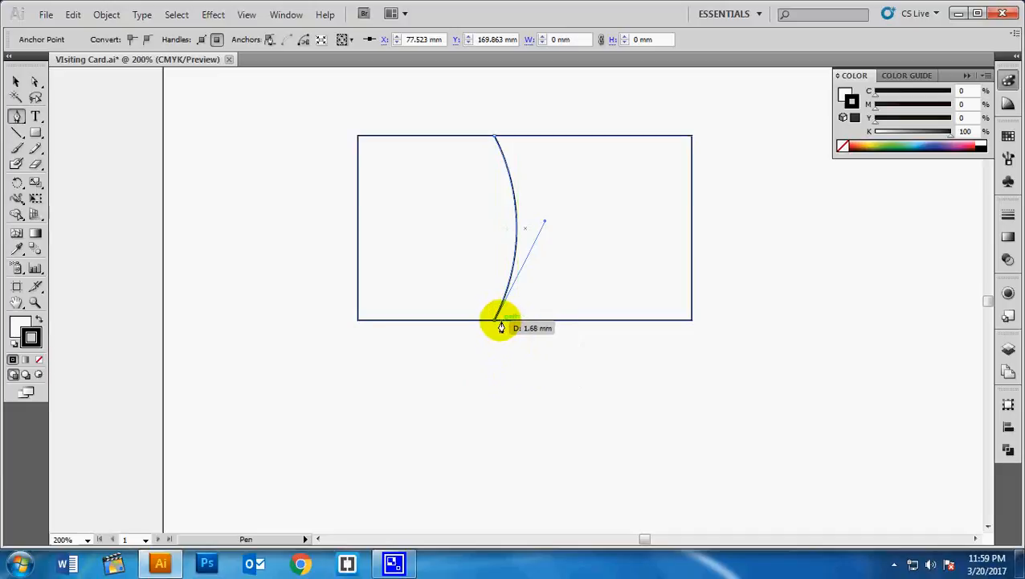
- Add a mirrored curve from the bottom edge back to the top edge, closing a narrow hourglass band
left_click(549, 319)
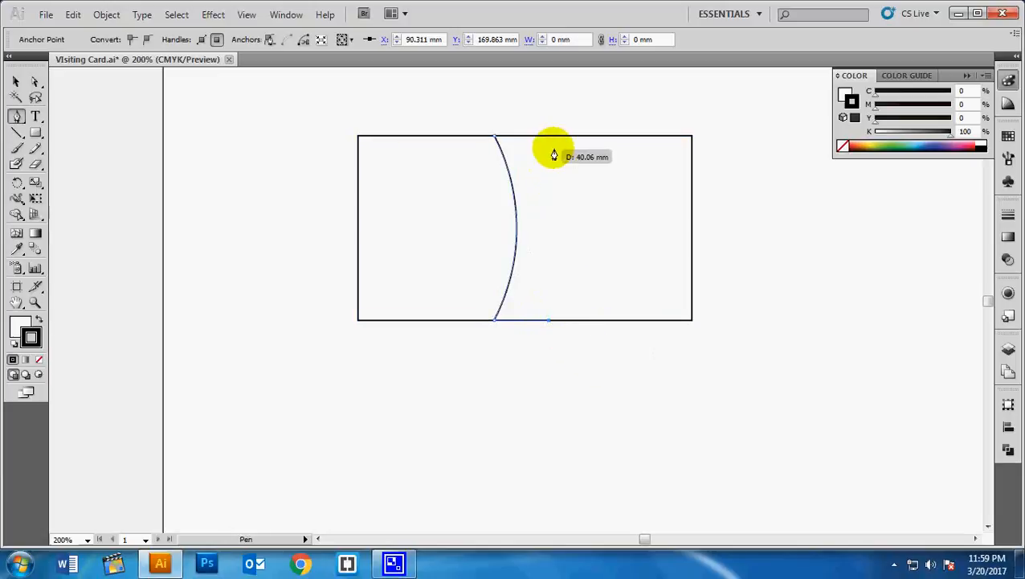
left_click_drag(549, 137, 609, 254)
left_click_drag(647, 394, 643, 234)
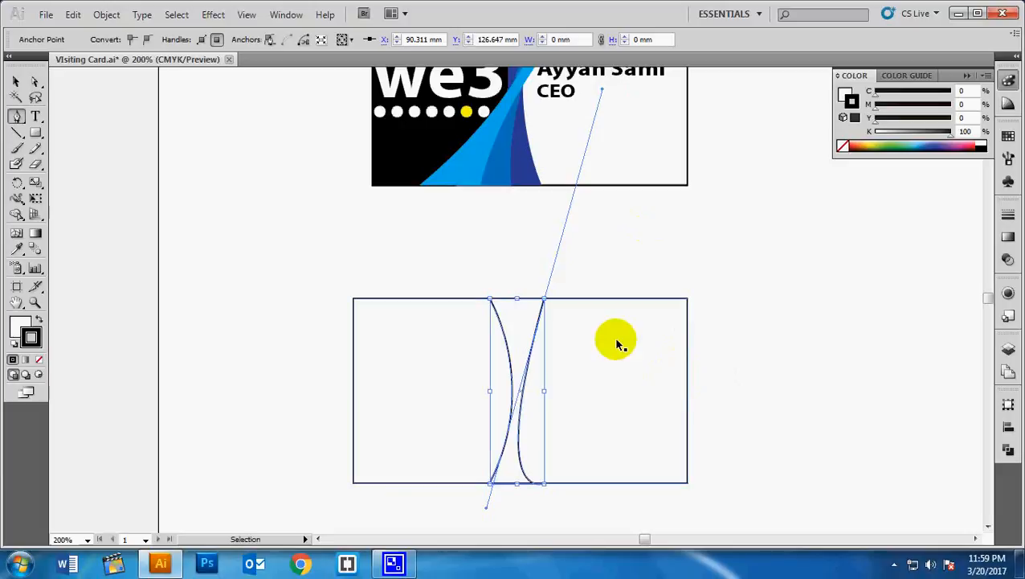
key("ctrl+z")
left_click_drag(544, 302, 591, 211)
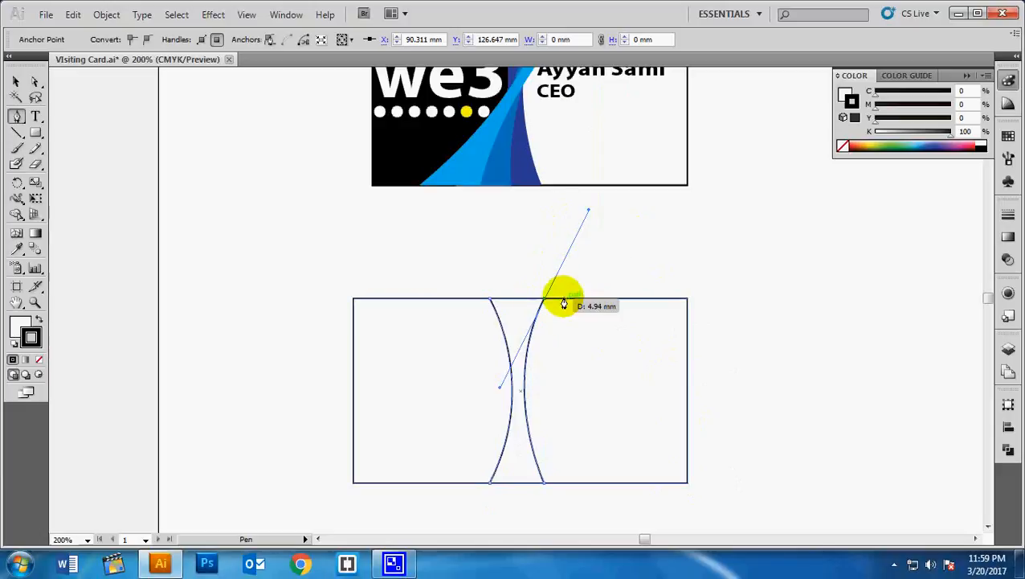
left_click_drag(544, 306, 490, 304)
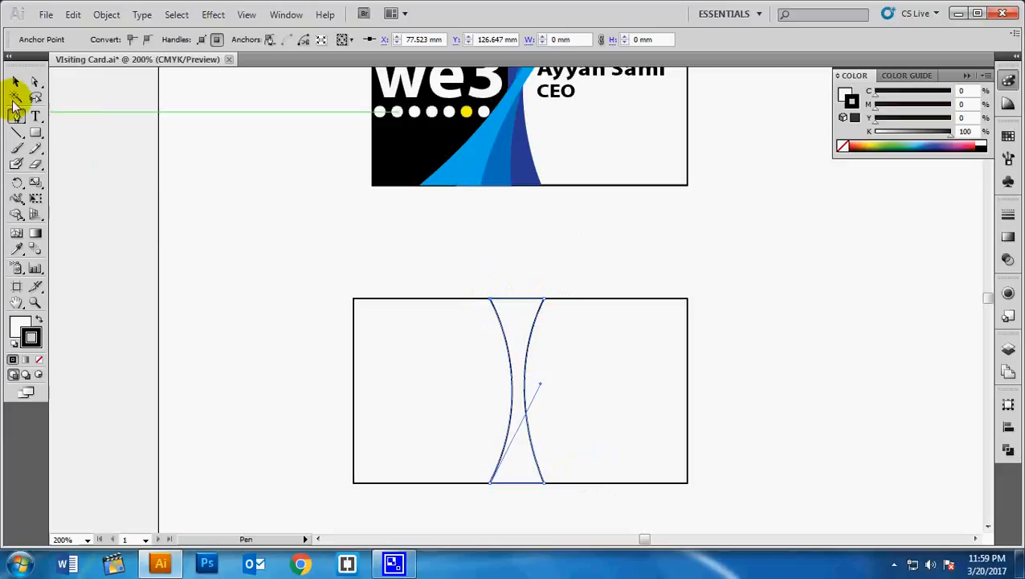
left_click(16, 81)
left_click(794, 421)
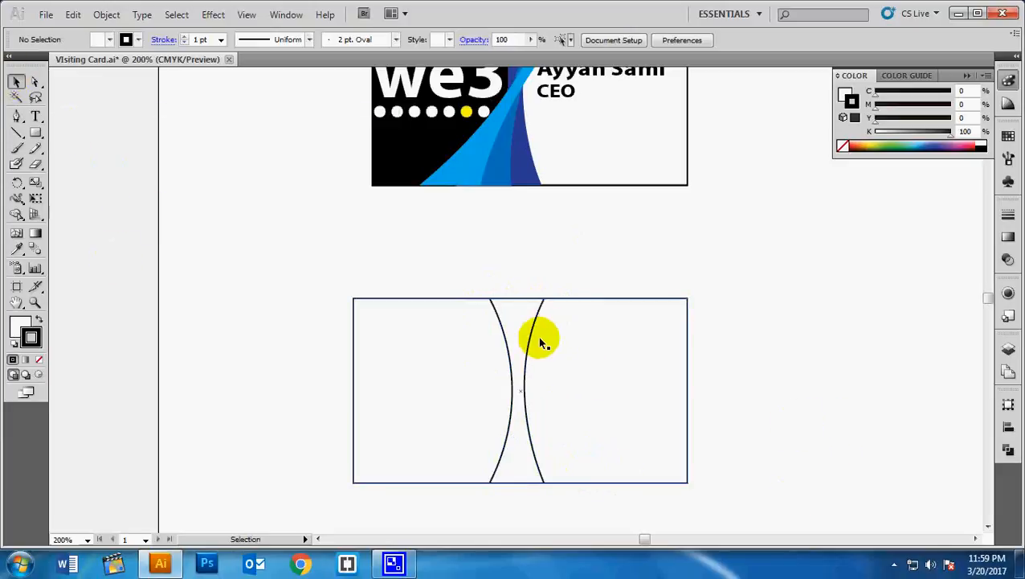
- Give the hourglass shape a dark navy outline and a dark navy fill
left_click(531, 333)
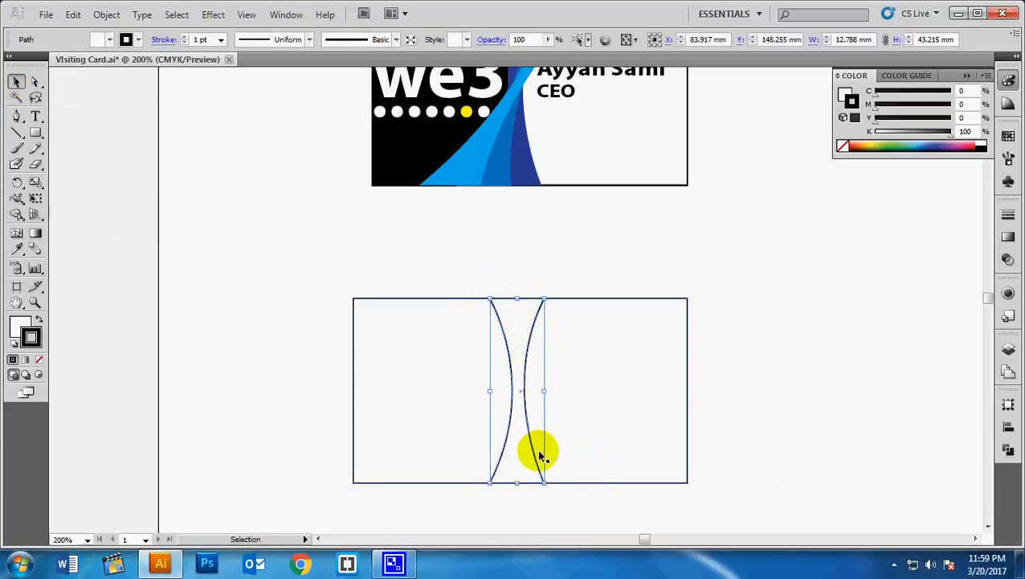
left_click(1008, 136)
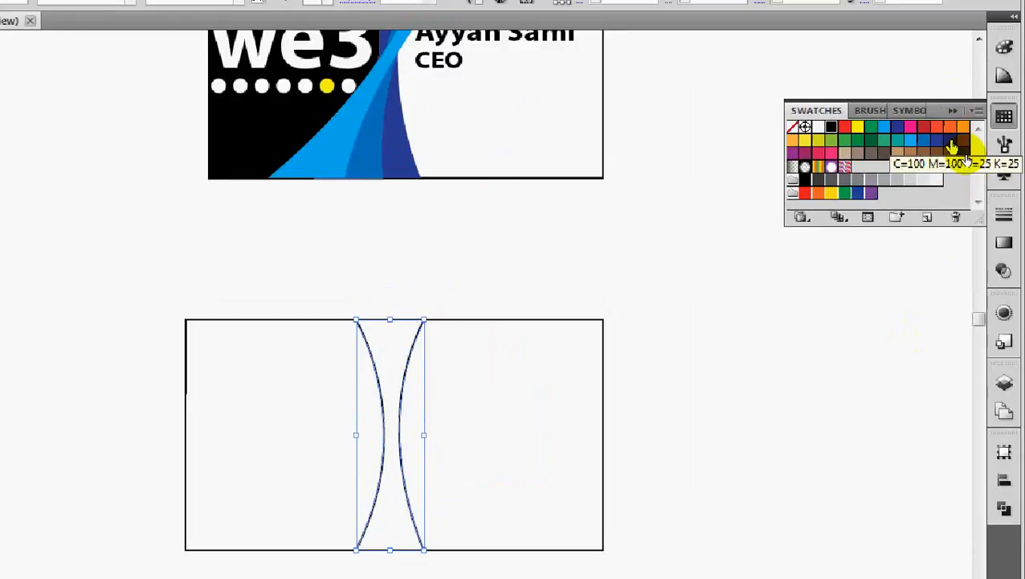
left_click(952, 142)
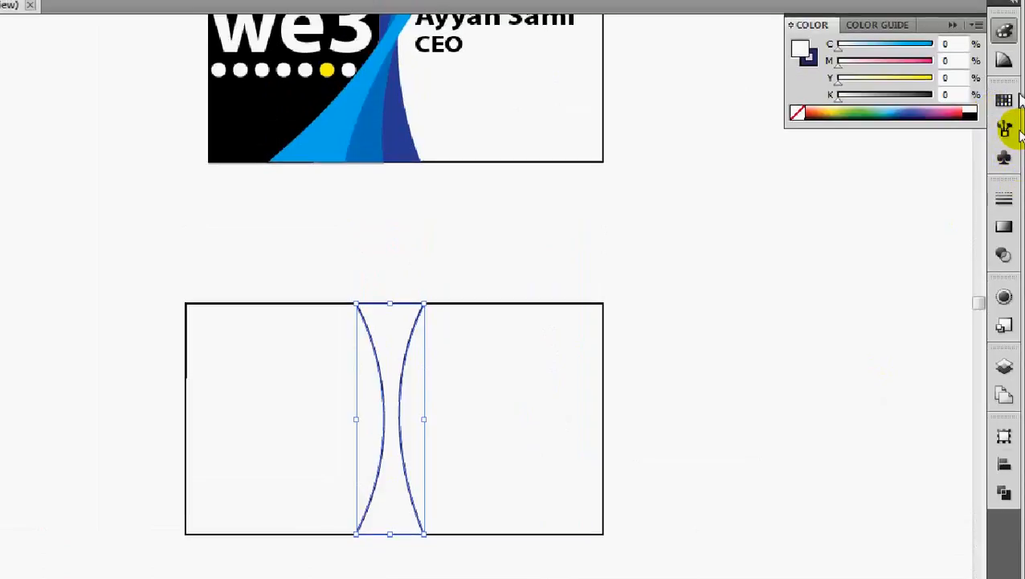
left_click(1005, 101)
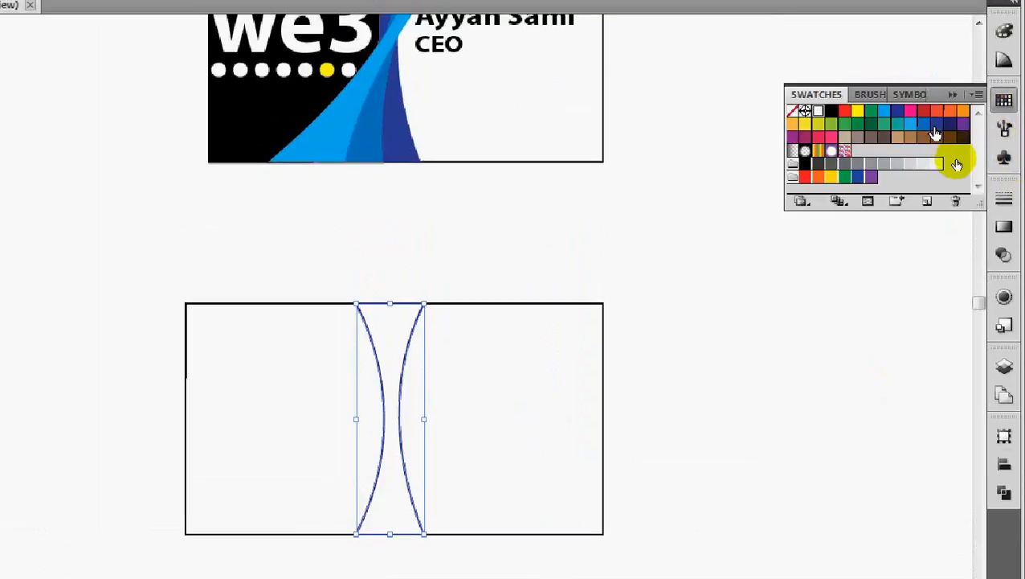
left_click(951, 123)
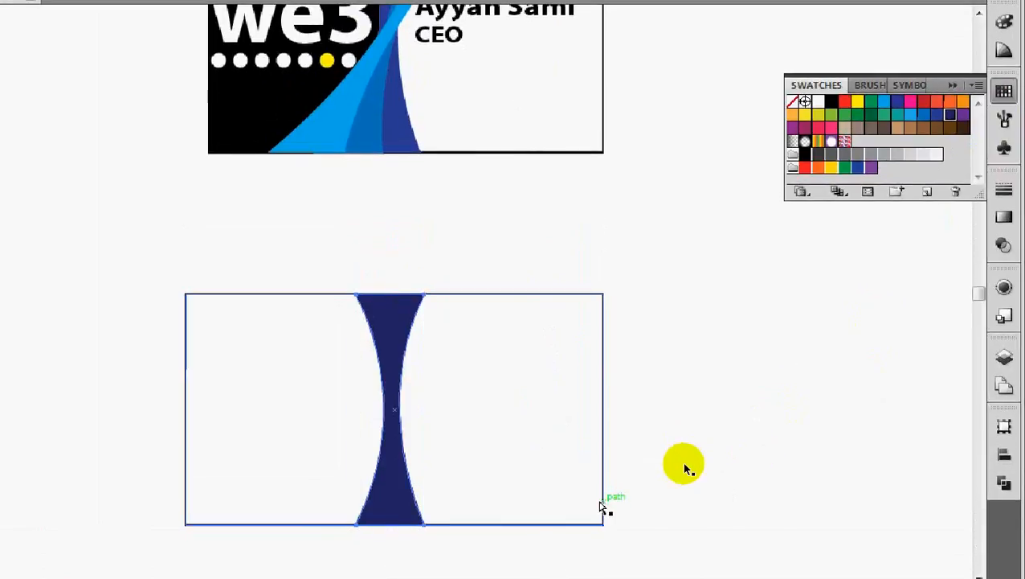
key("ctrl+minus")
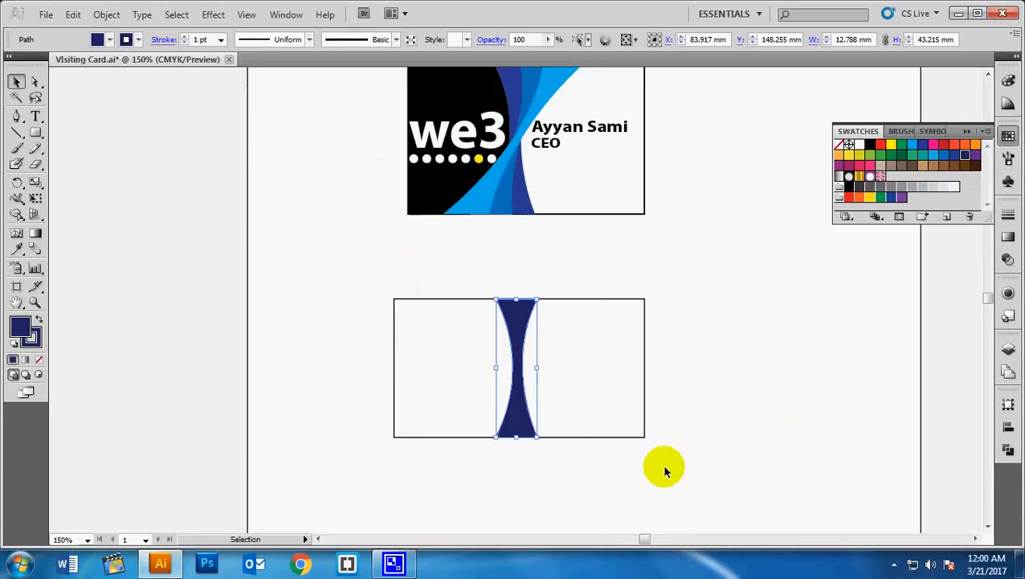
- Rotate a copy of the navy hourglass about 12 degrees so the two cross diagonally
key("ctrl")
key("ctrl+plus")
key("ctrl+plus")
key("ctrl+plus")
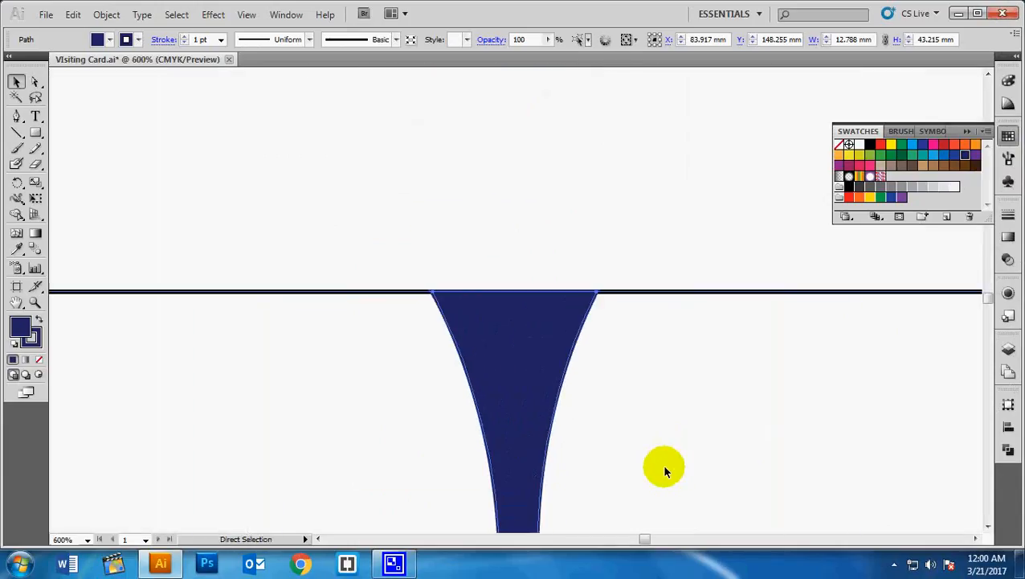
key("ctrl+minus")
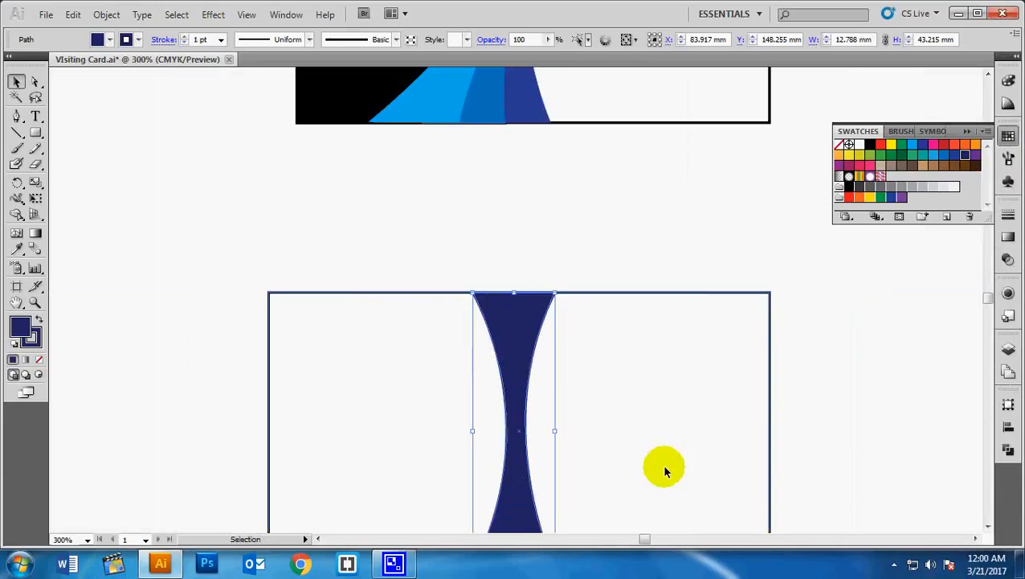
left_click_drag(664, 465, 629, 309)
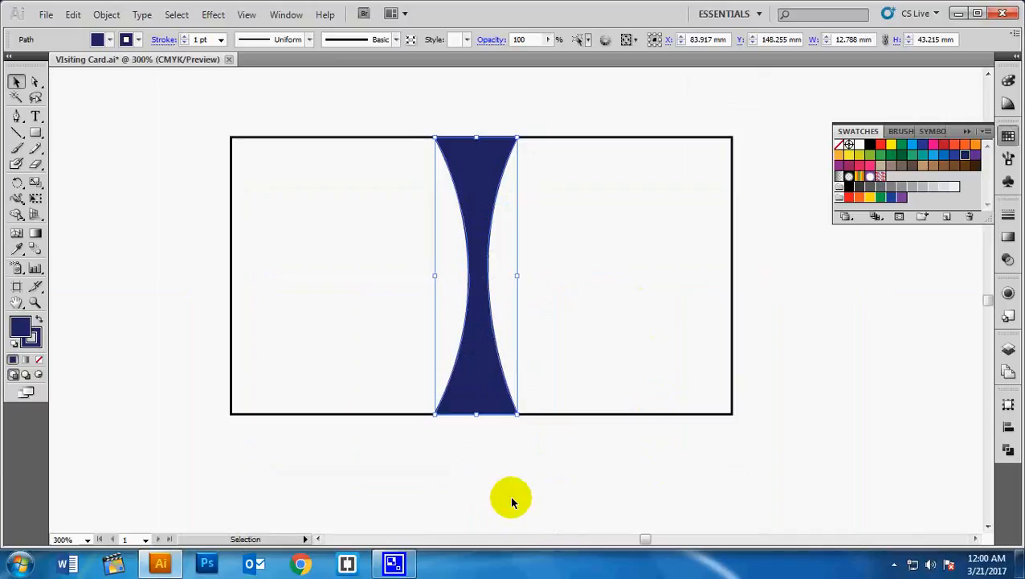
key("a")
key("v")
key("a")
key("v")
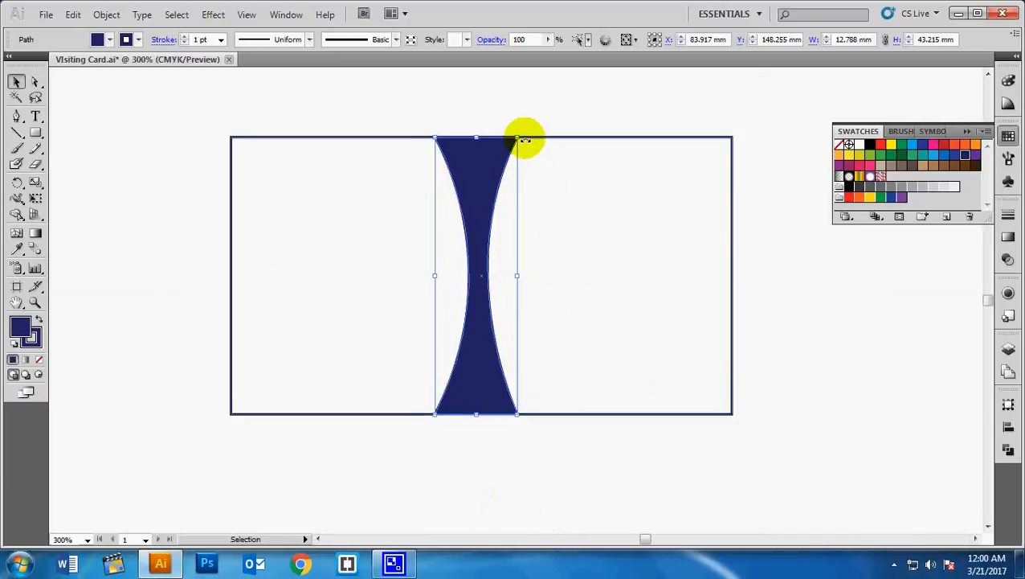
left_click_drag(521, 136, 549, 154)
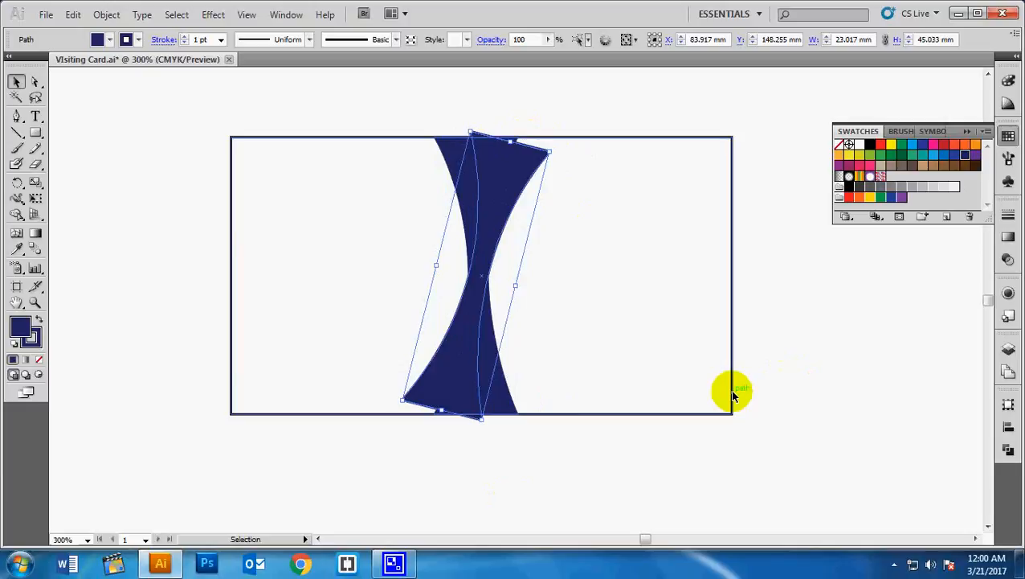
- Repeat the rotation with Ctrl+D to add a third swoosh
key("a")
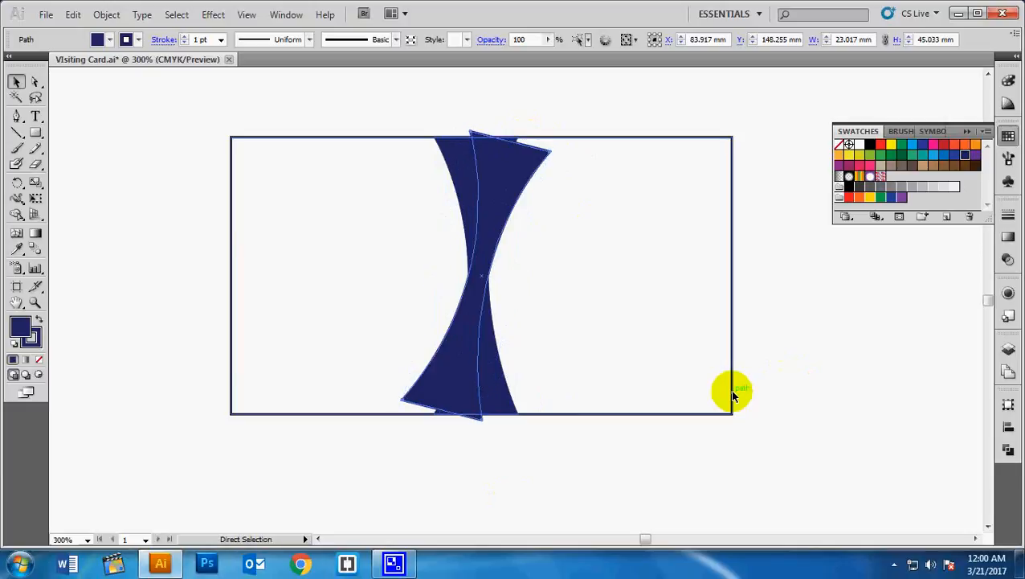
key("v")
key("a")
key("v")
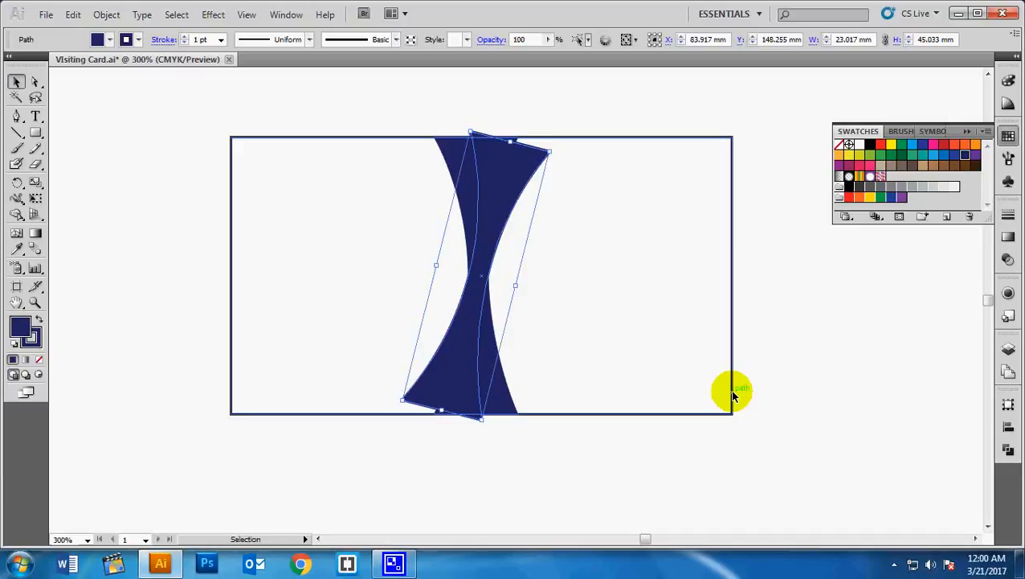
key("a")
key("ctrl+d")
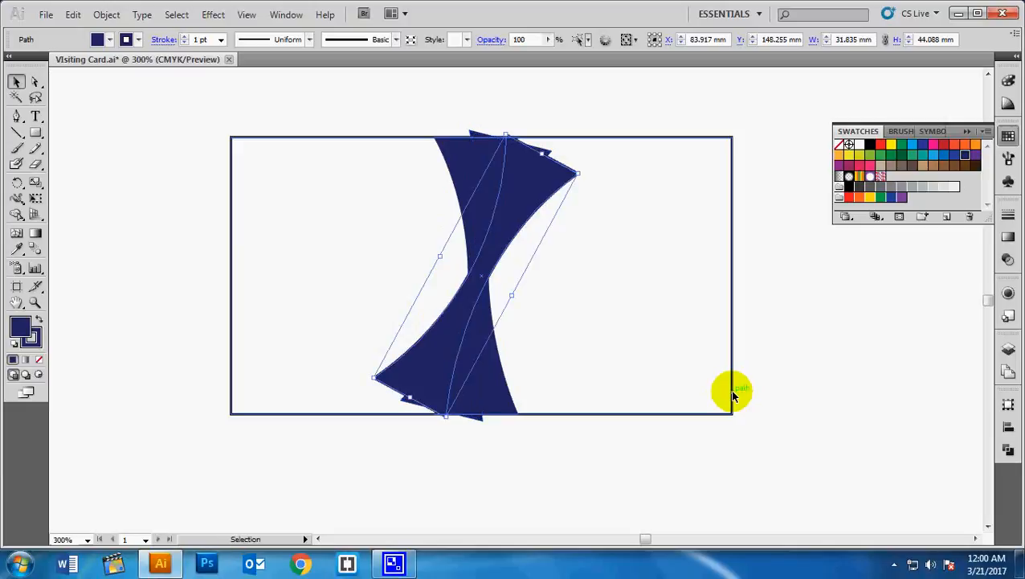
- Fill the front rotated swoosh with light blue
left_click(629, 467)
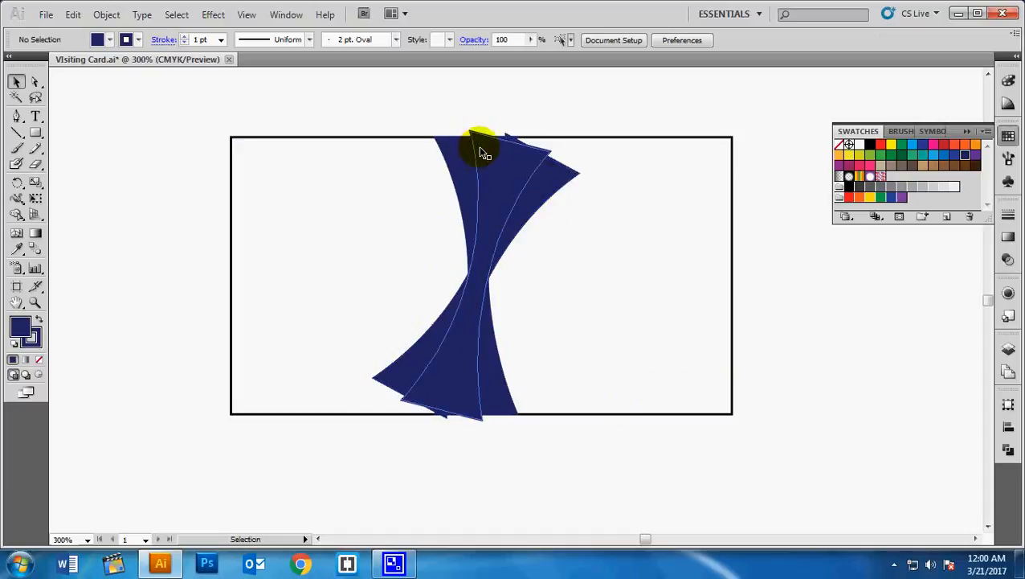
left_click(555, 176)
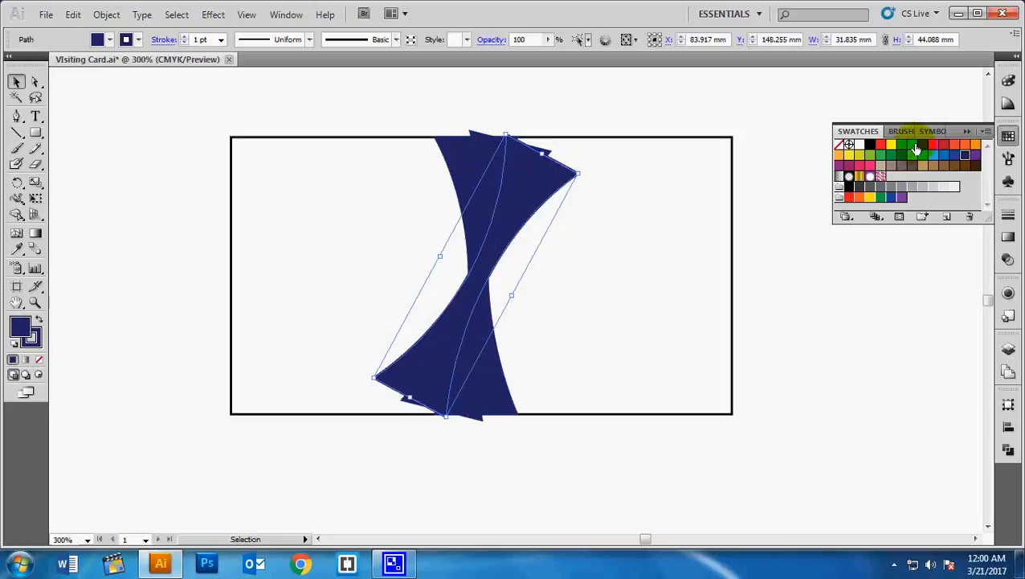
left_click(913, 146)
left_click(854, 387)
- Fill the middle swoosh with medium blue
left_click(523, 165)
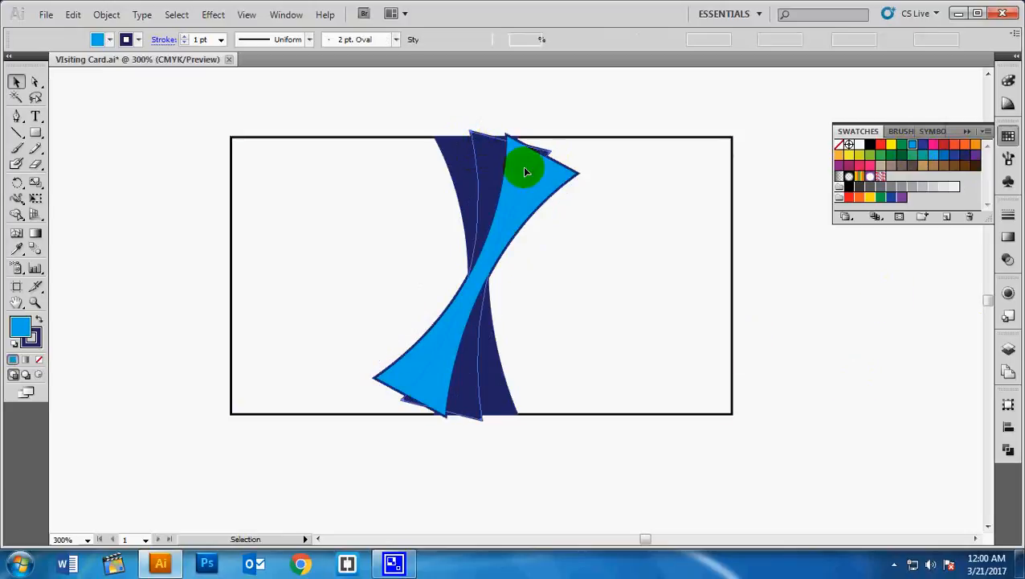
left_click(933, 156)
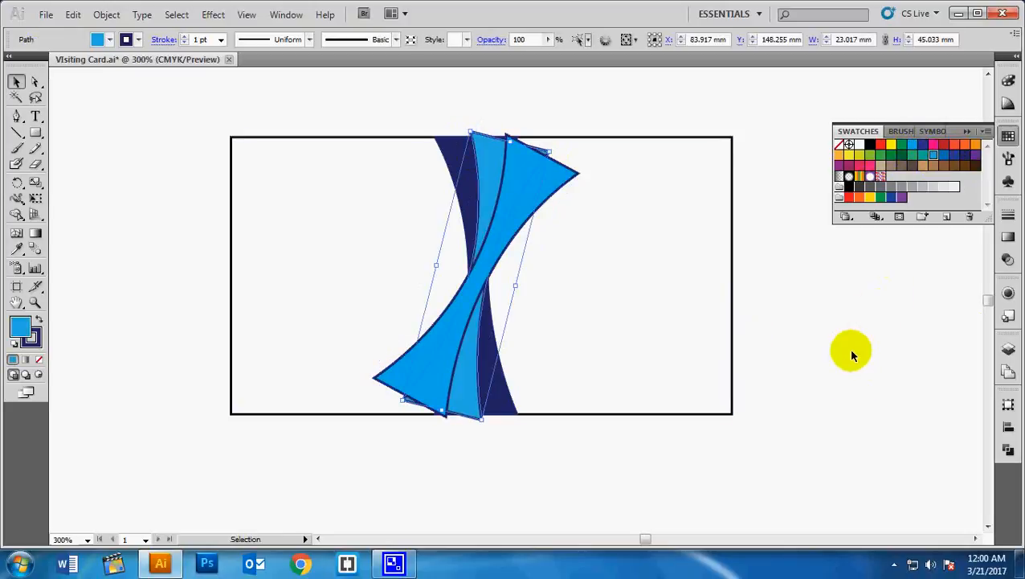
left_click(943, 156)
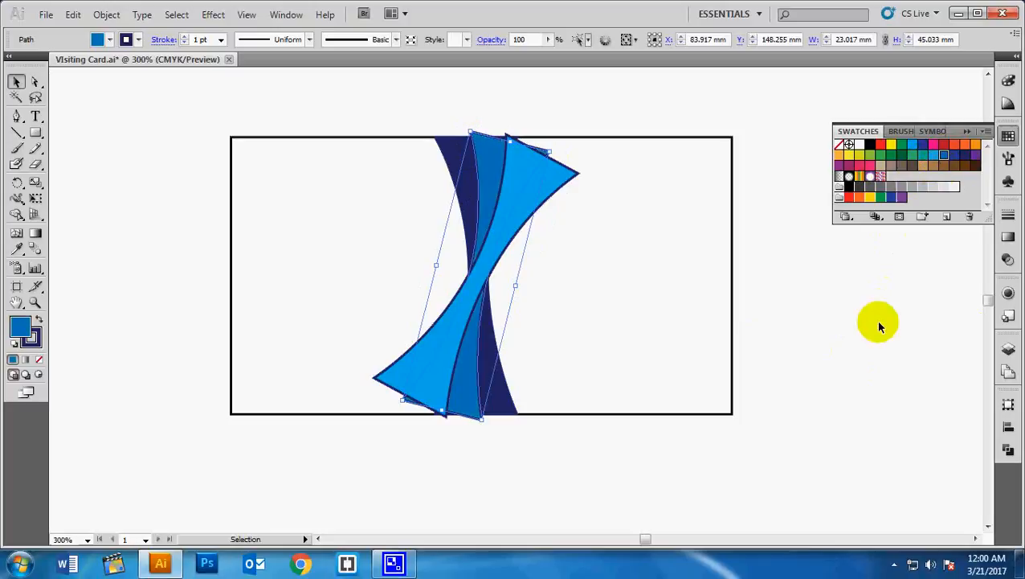
left_click(834, 388)
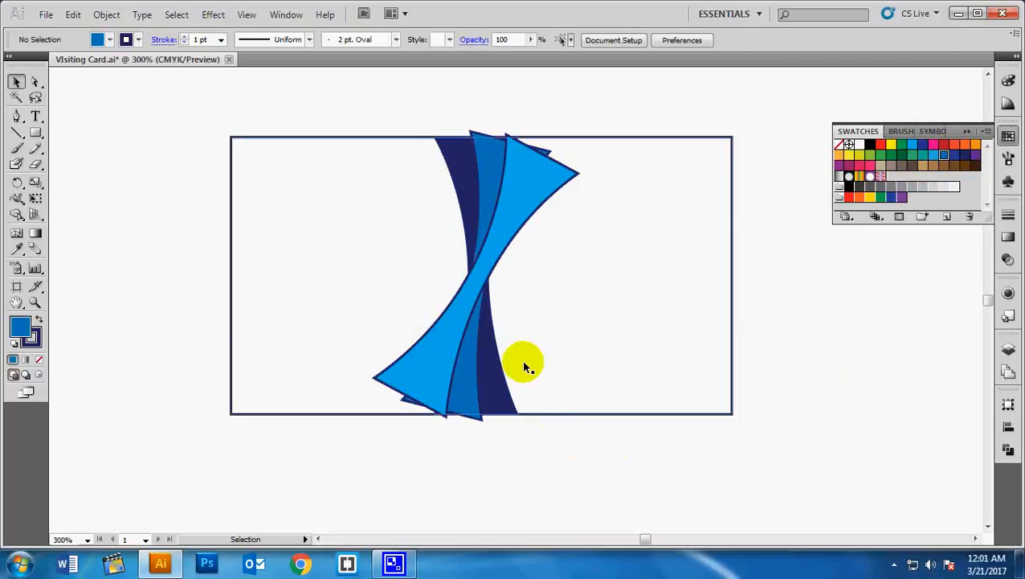
- Set the stroke to None on the light blue, medium blue and navy swooshes
left_click(436, 351)
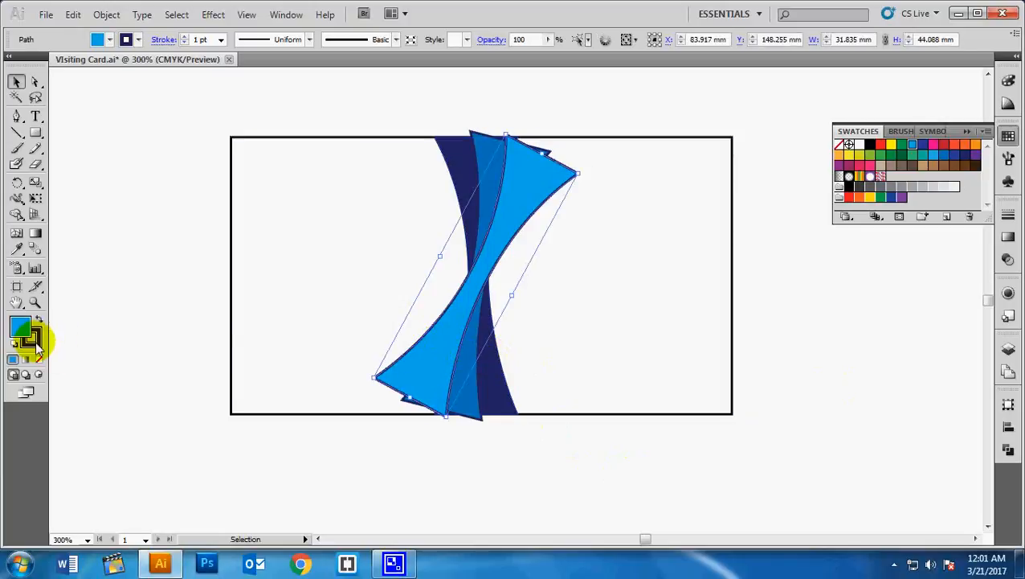
left_click(34, 341)
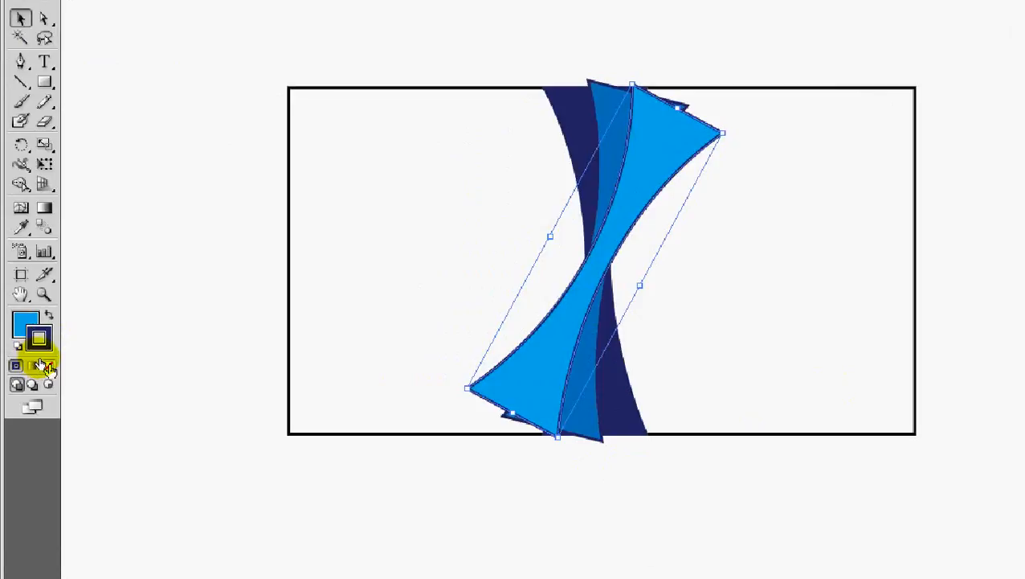
left_click(44, 365)
left_click(482, 494)
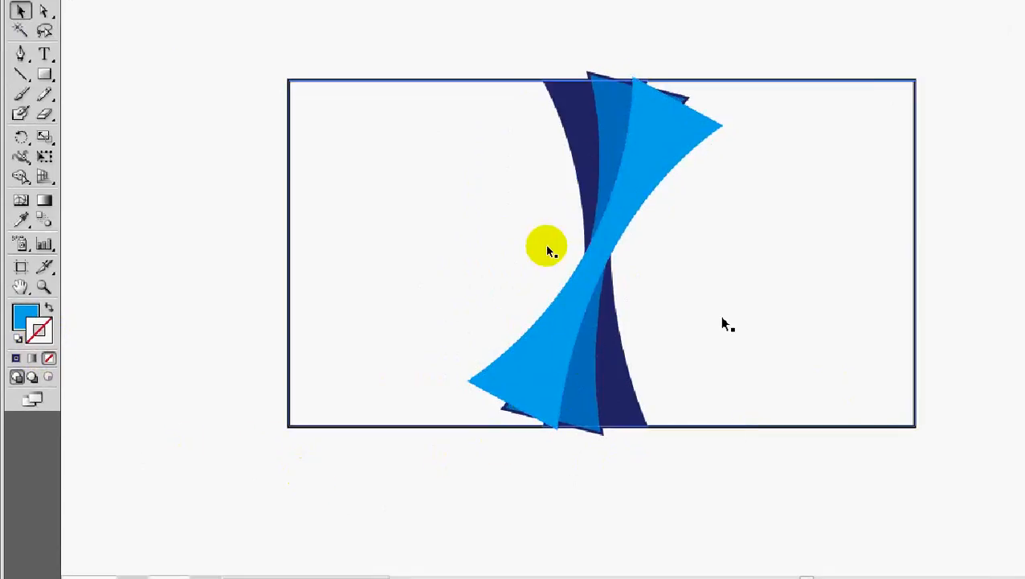
left_click(607, 91)
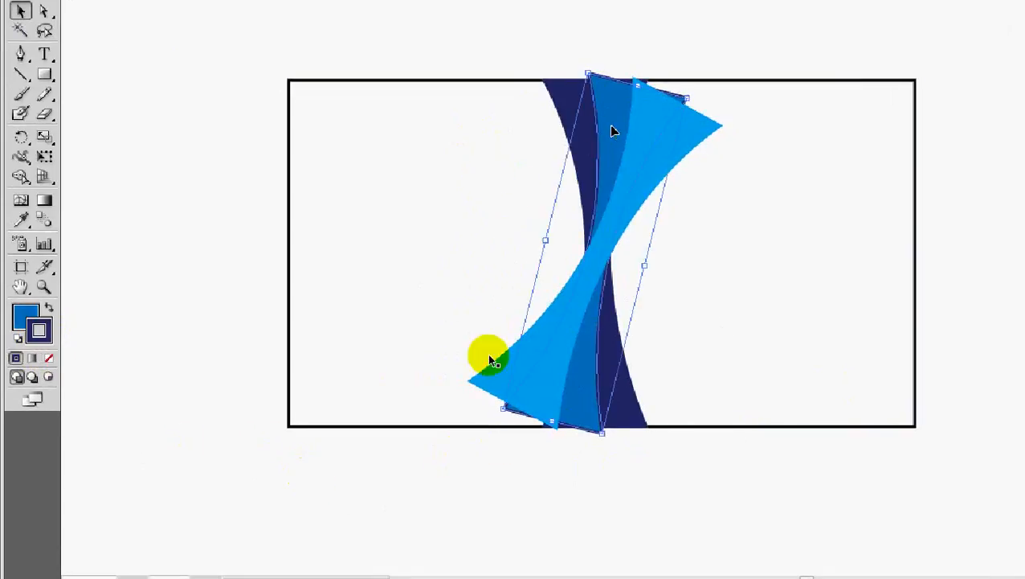
left_click(47, 360)
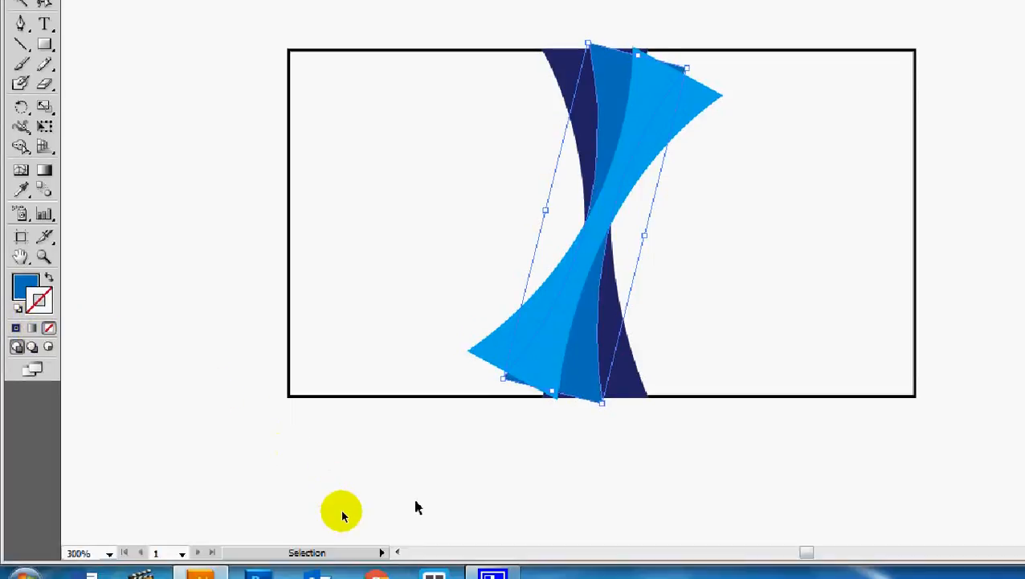
left_click(493, 413)
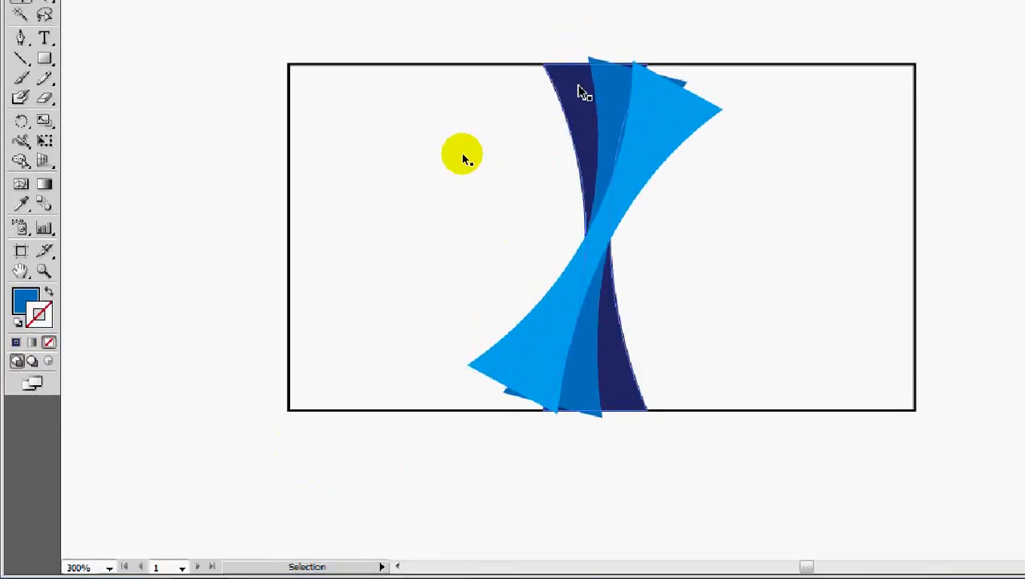
left_click(578, 53)
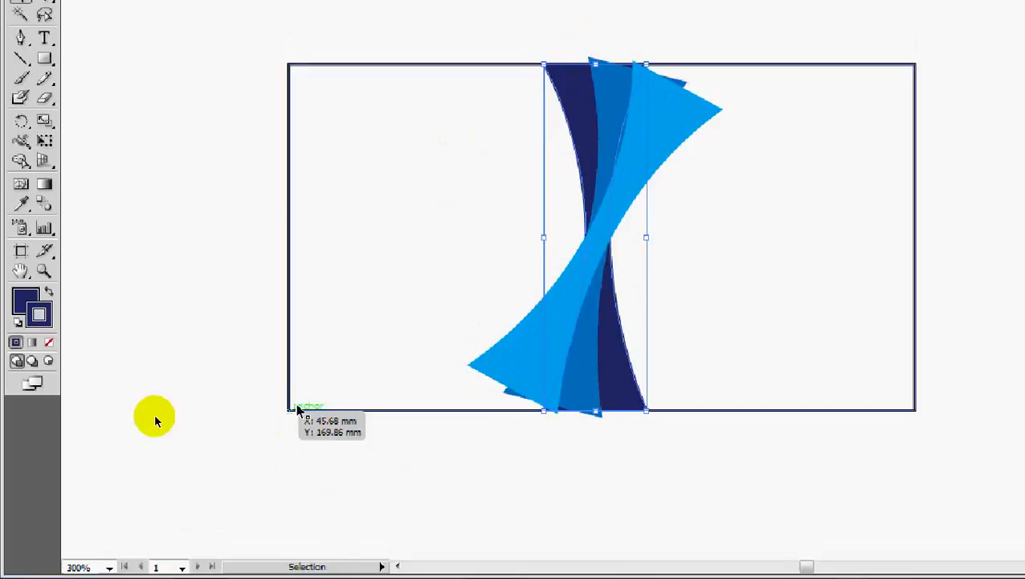
left_click(49, 343)
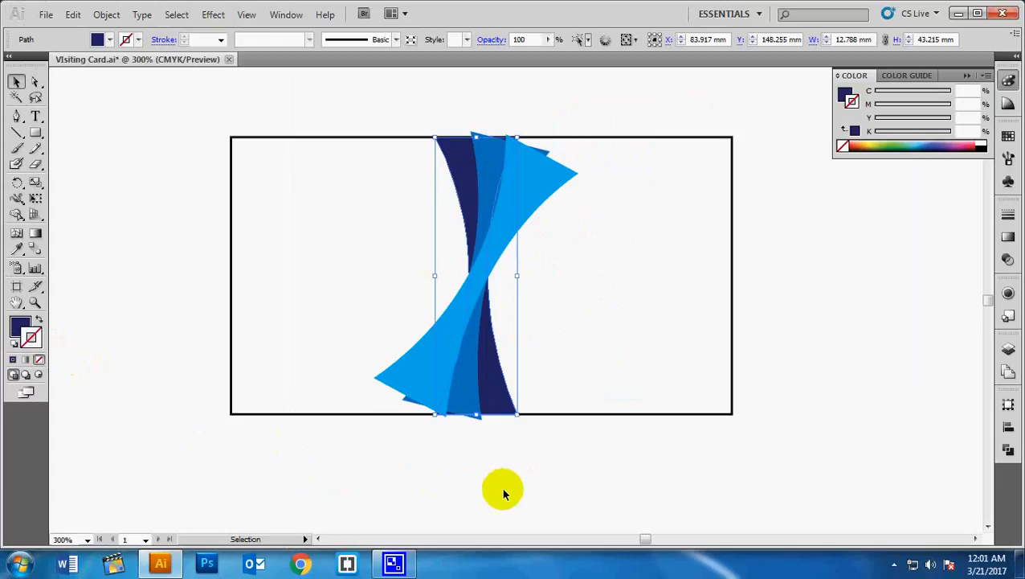
left_click(653, 474)
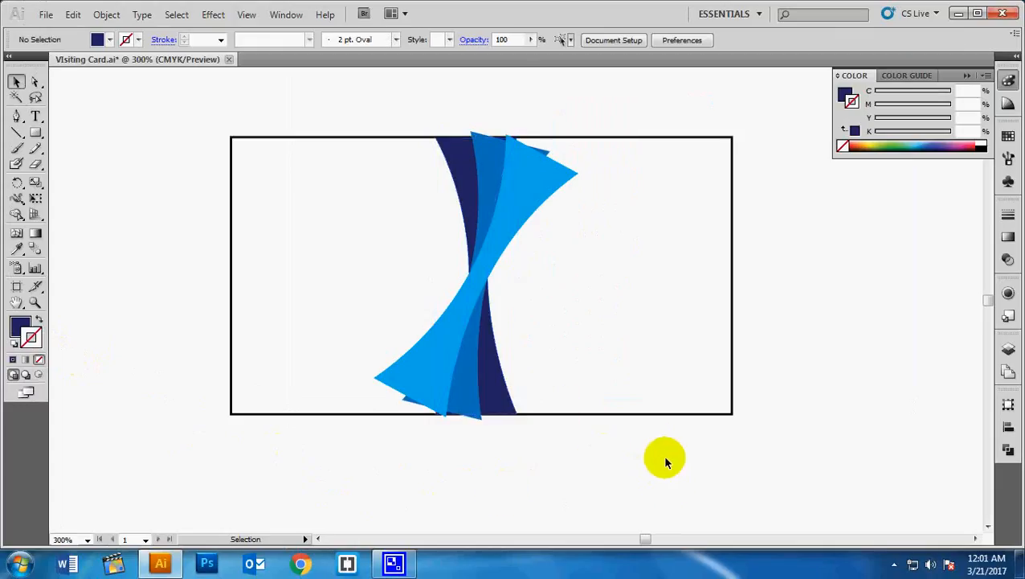
- Stretch the light-blue swoosh so both ends extend past the card's top and bottom edges
left_click(526, 191)
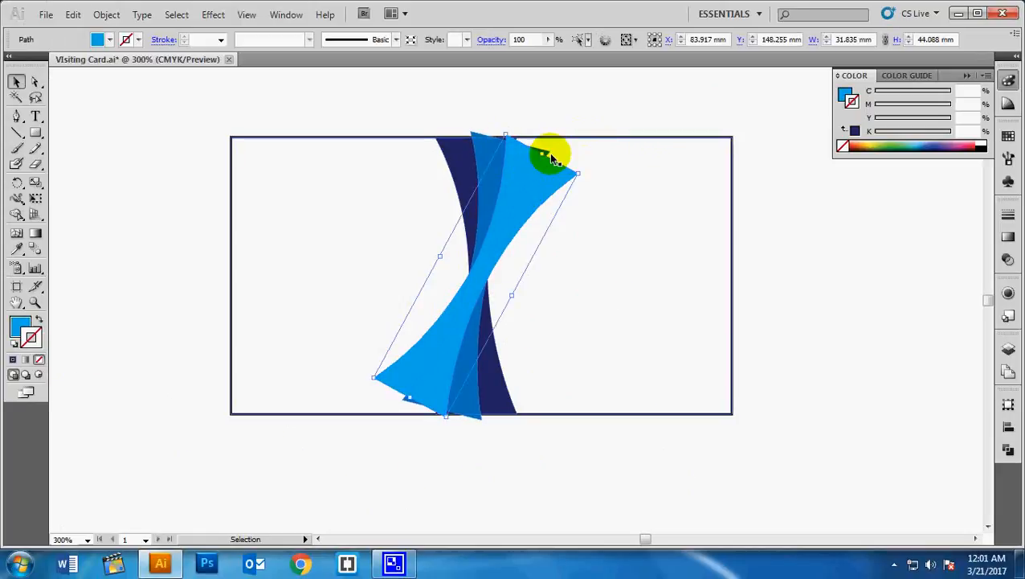
left_click_drag(540, 157, 565, 127)
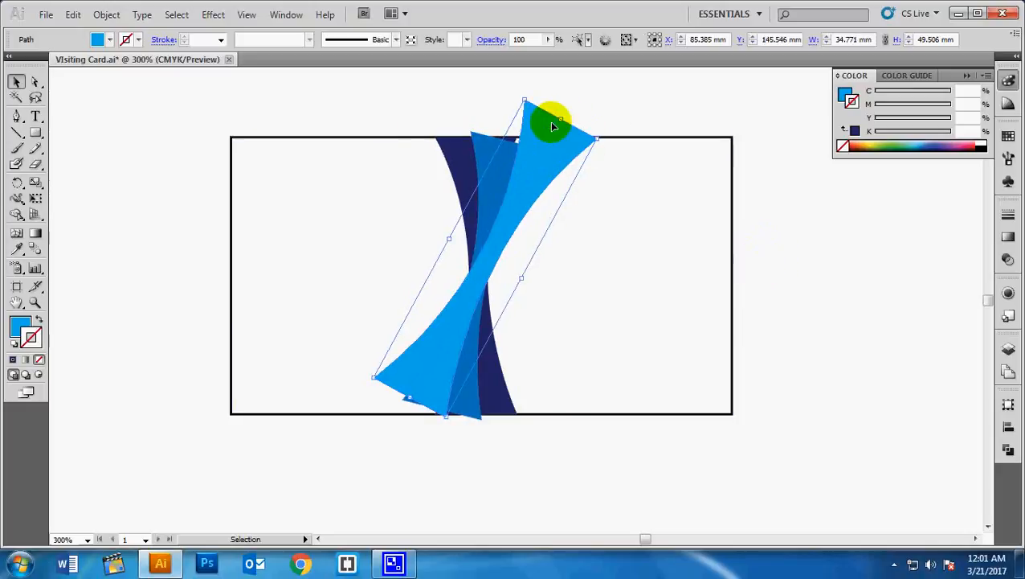
left_click_drag(562, 116, 561, 106)
left_click(851, 293)
left_click(406, 397)
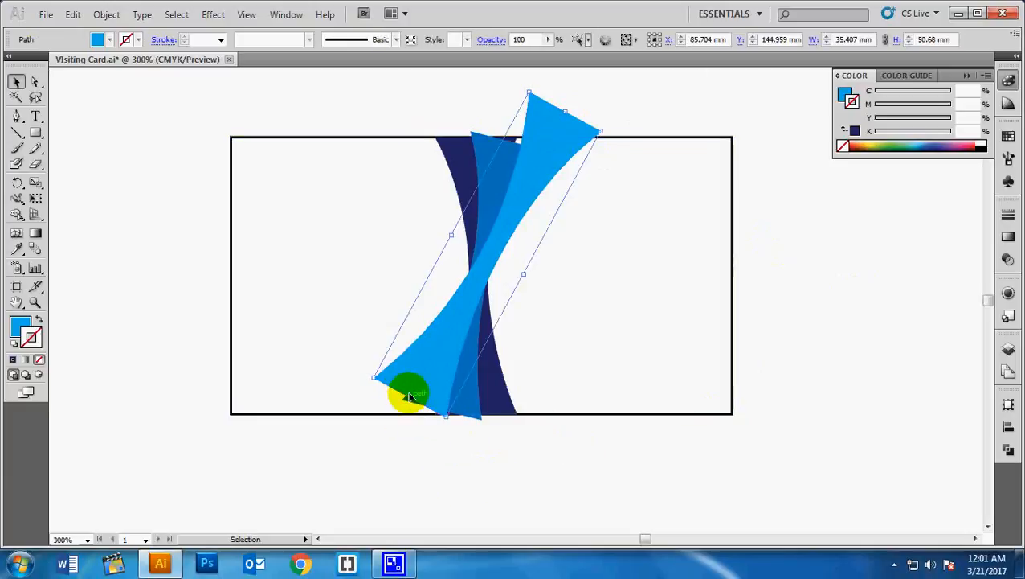
left_click_drag(409, 397, 382, 434)
left_click(484, 440)
- Lengthen the middle-blue swoosh past the card's top and bottom edges
left_click(504, 147)
mouse_move(512, 143)
left_mouse_down()
mouse_move(516, 125)
mouse_move(514, 150)
left_mouse_up()
left_click(524, 474)
left_click(447, 402)
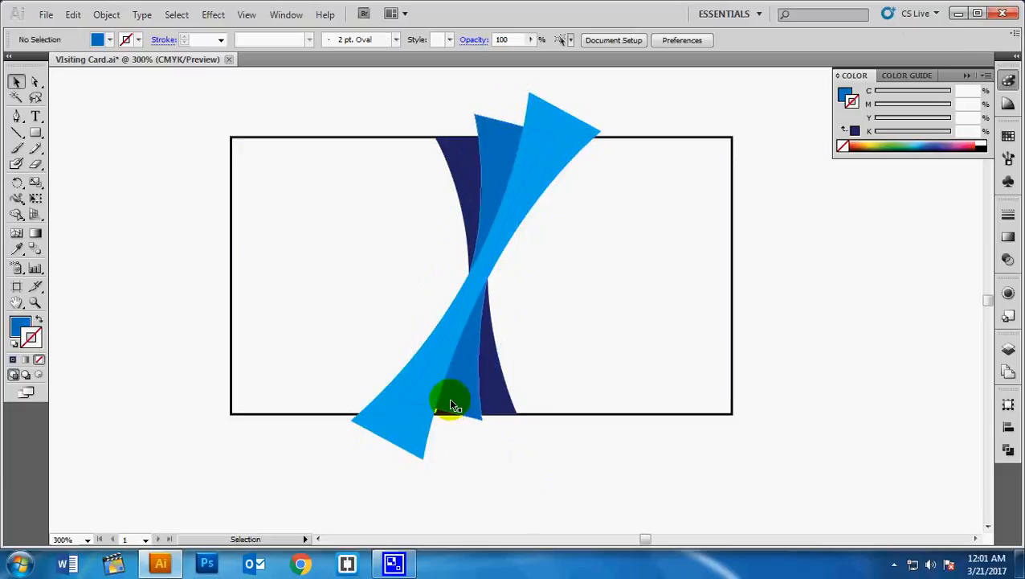
left_click_drag(441, 412, 435, 438)
left_click(579, 472)
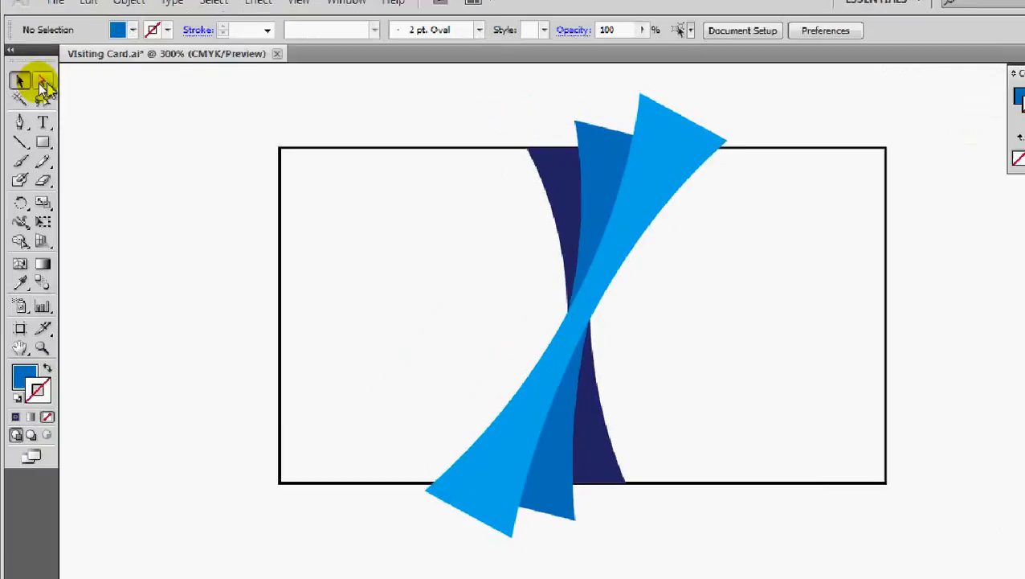
- At 400% zoom, pull the light-blue swoosh's top anchors down onto the card's top edge
left_click(44, 83)
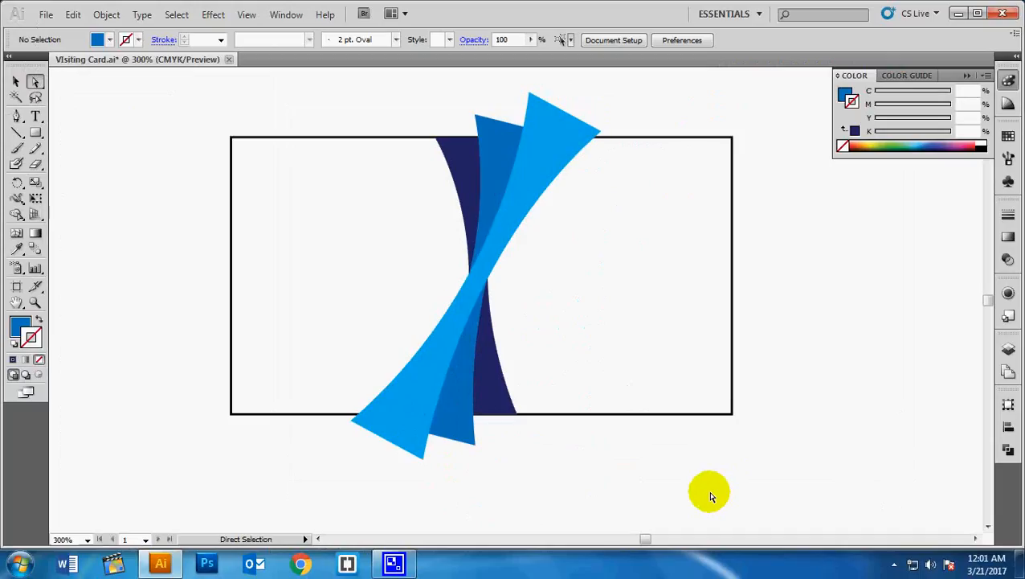
key("ctrl+=")
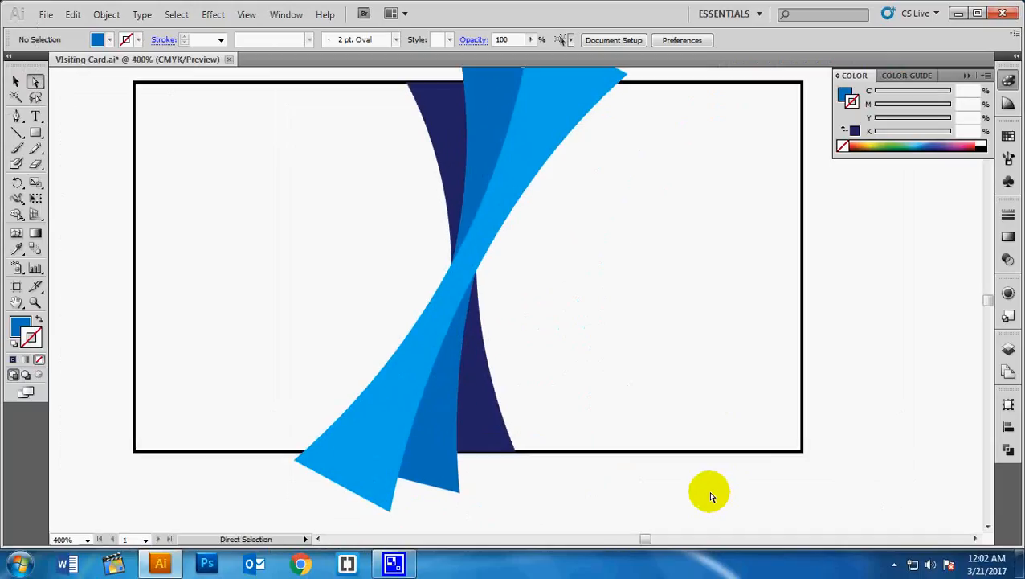
scroll(680, 335, "up", 3)
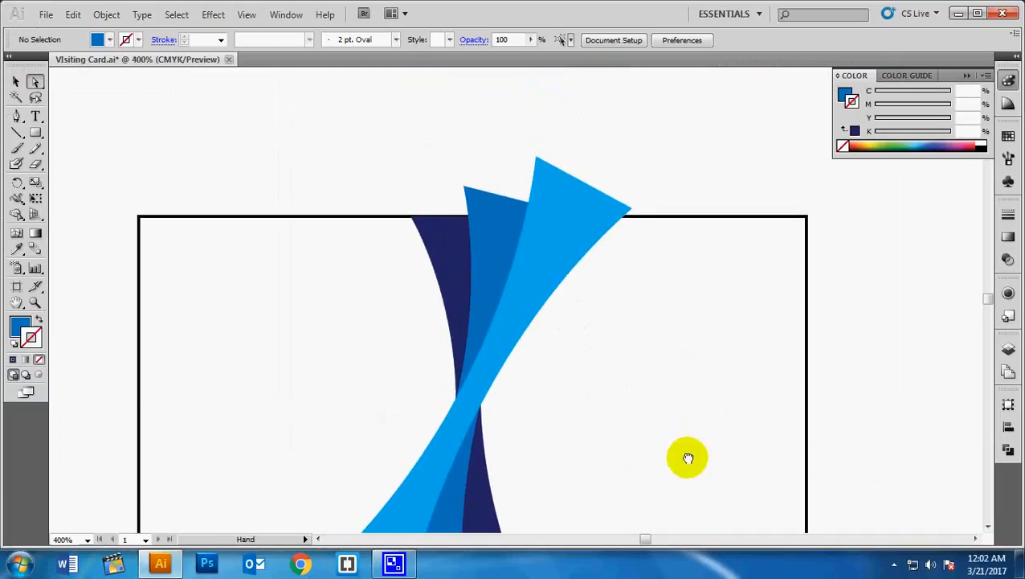
left_click(538, 162)
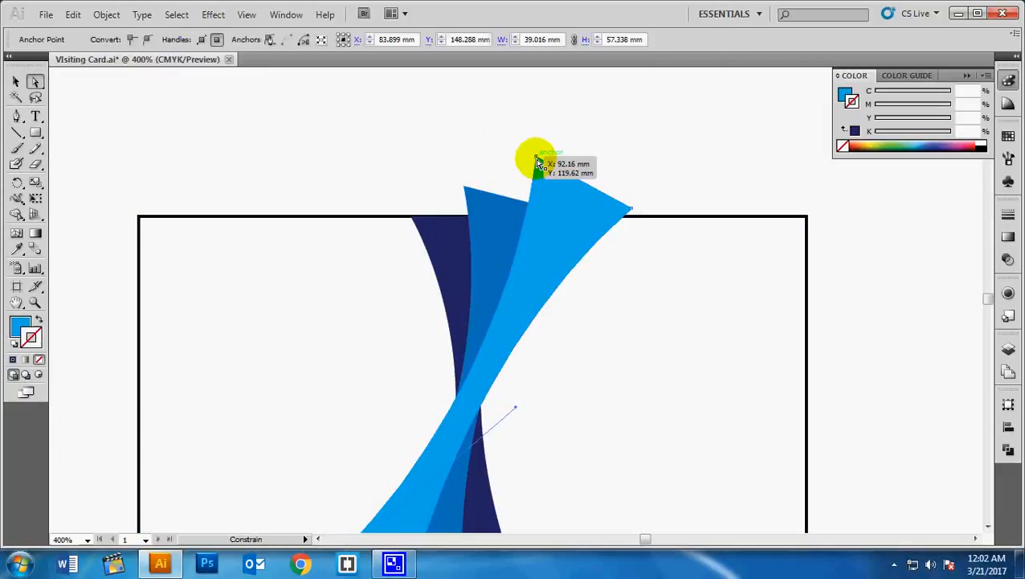
key("ctrl+shift+a")
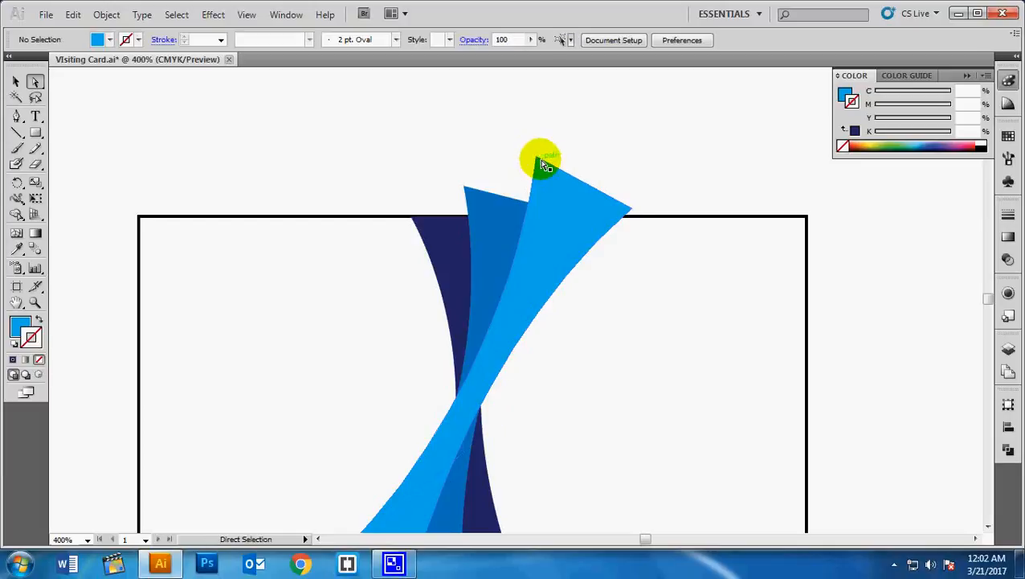
left_click_drag(537, 160, 527, 219)
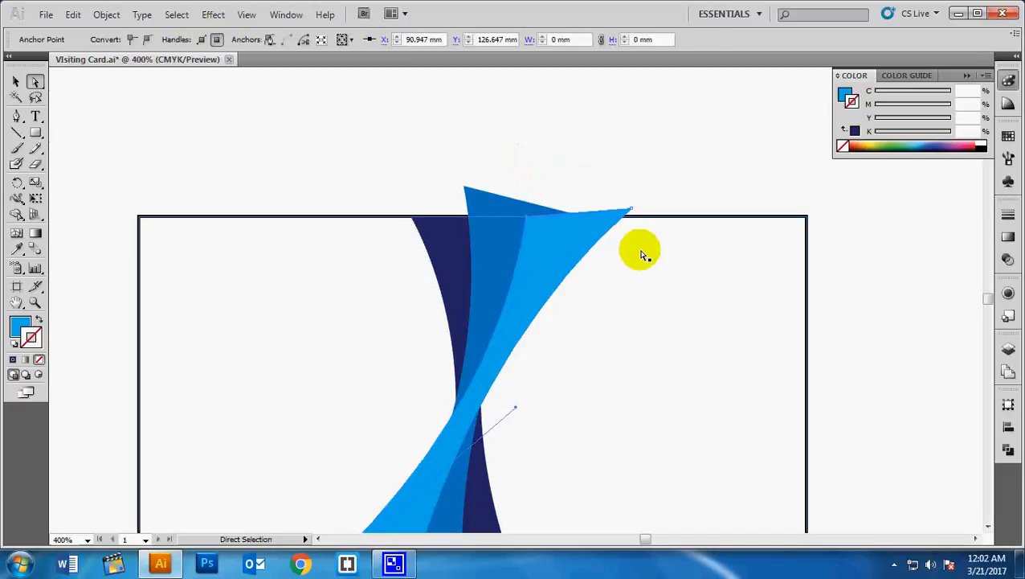
left_click_drag(632, 212, 632, 215)
- Move the middle-blue swoosh's top anchors down flush with the card's top edge
left_click_drag(537, 217, 465, 191)
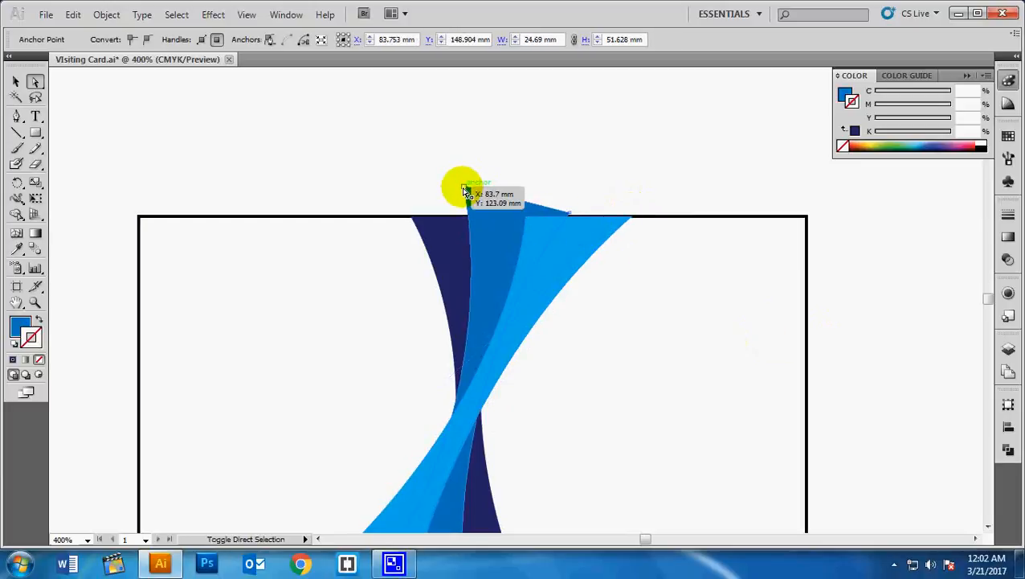
left_click(465, 191)
left_click(464, 191, "shift")
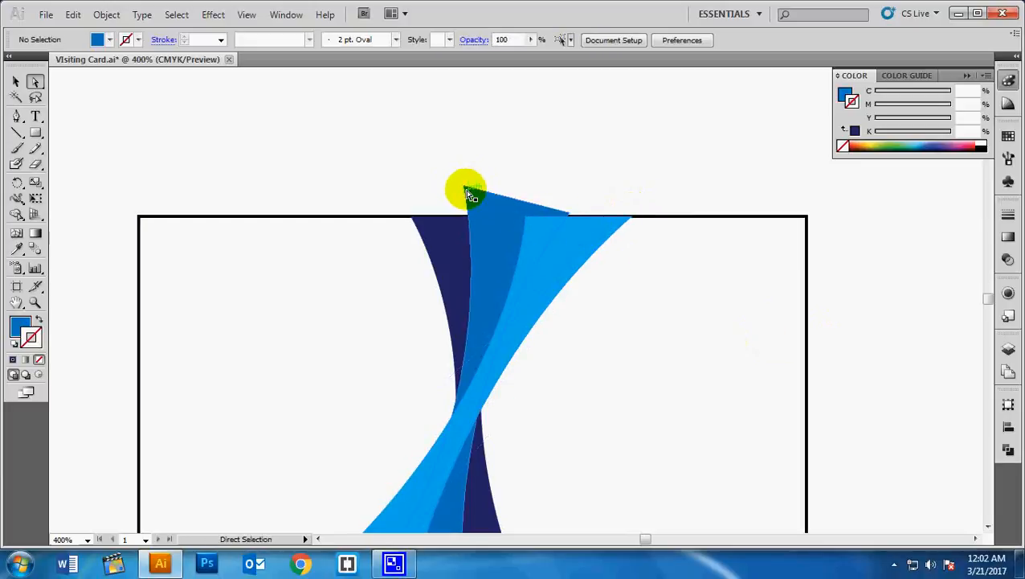
left_click_drag(467, 193, 466, 216)
left_click_drag(631, 215, 570, 219)
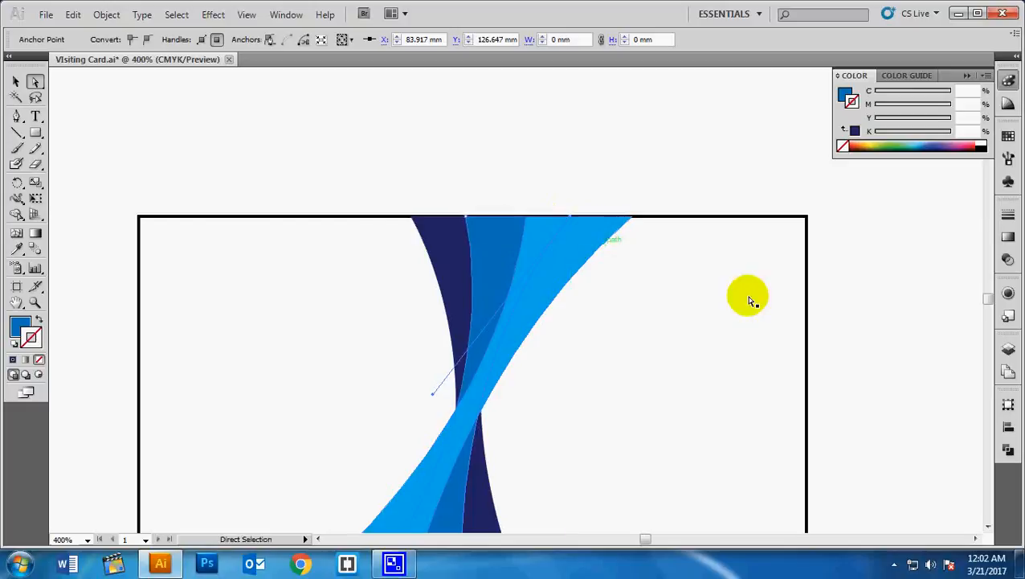
scroll(656, 372, "down", 5)
- Move the light-blue swoosh's bottom and left anchors onto the card's bottom edge
left_click(514, 466)
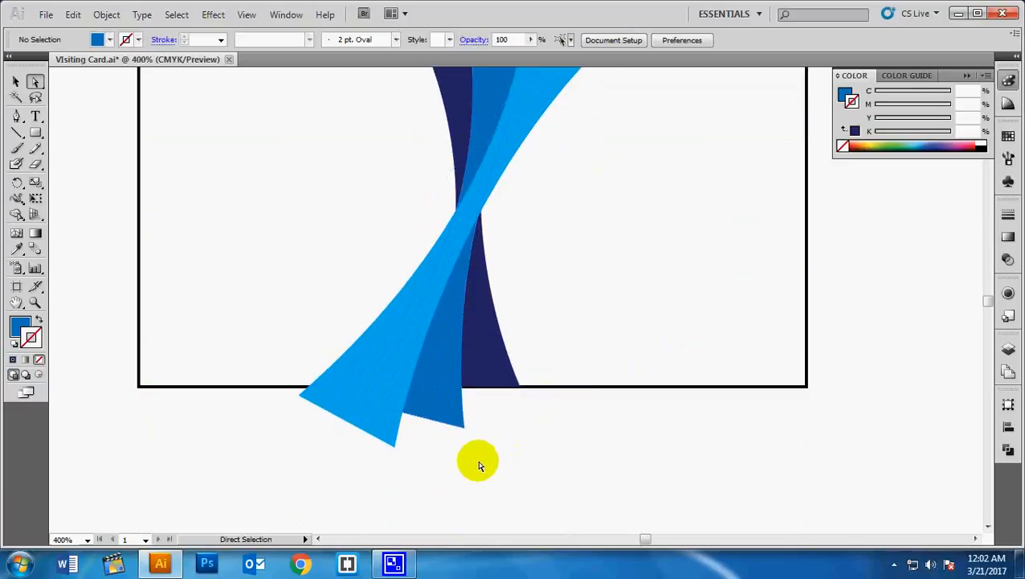
left_click(372, 434)
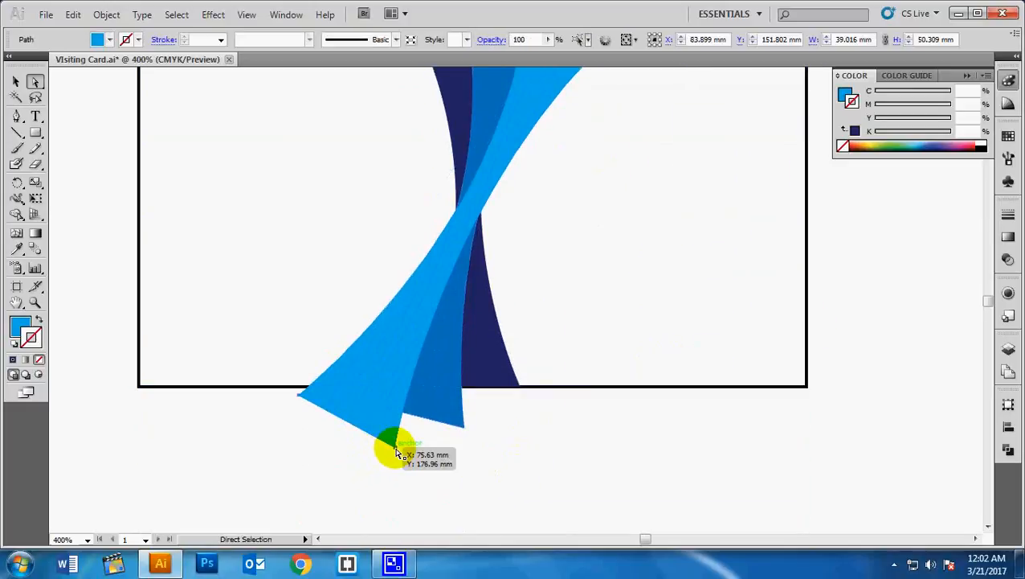
left_click_drag(396, 455, 406, 385)
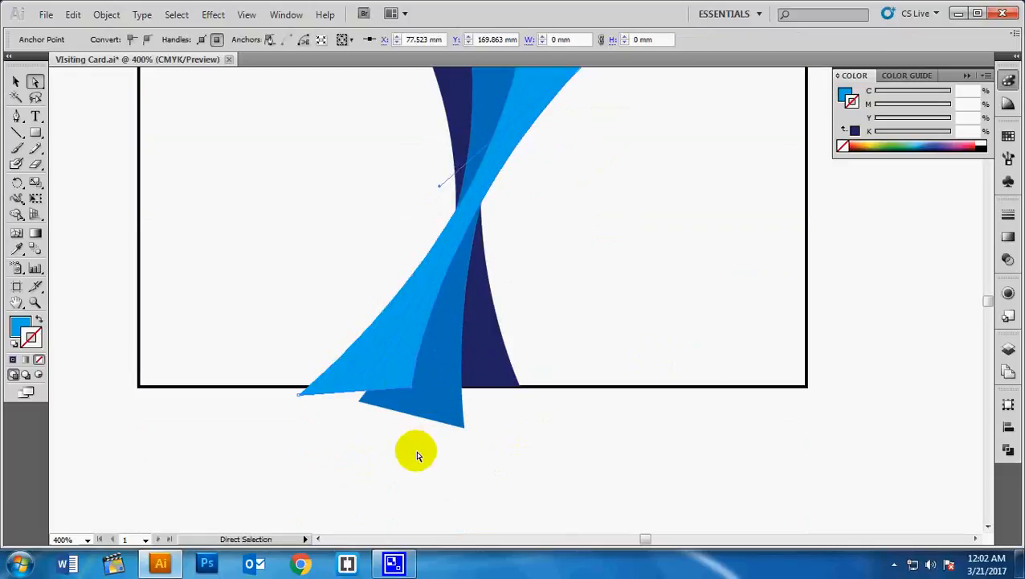
left_click_drag(301, 401, 310, 387)
- Move the middle-blue swoosh's bottom tip and lower-left anchor onto the card's bottom edge
left_click(437, 454)
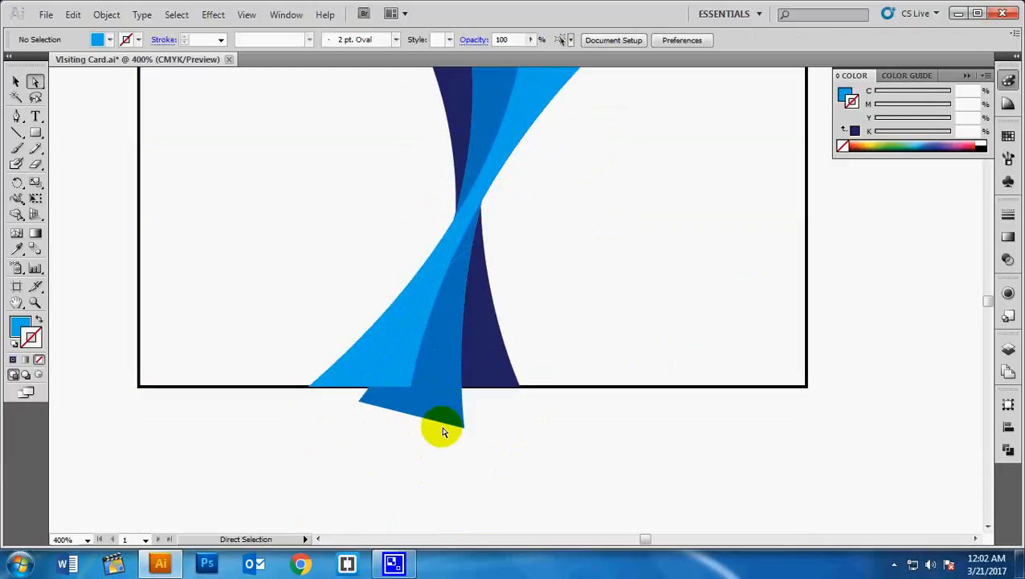
left_click(452, 429)
left_click_drag(466, 430, 464, 394)
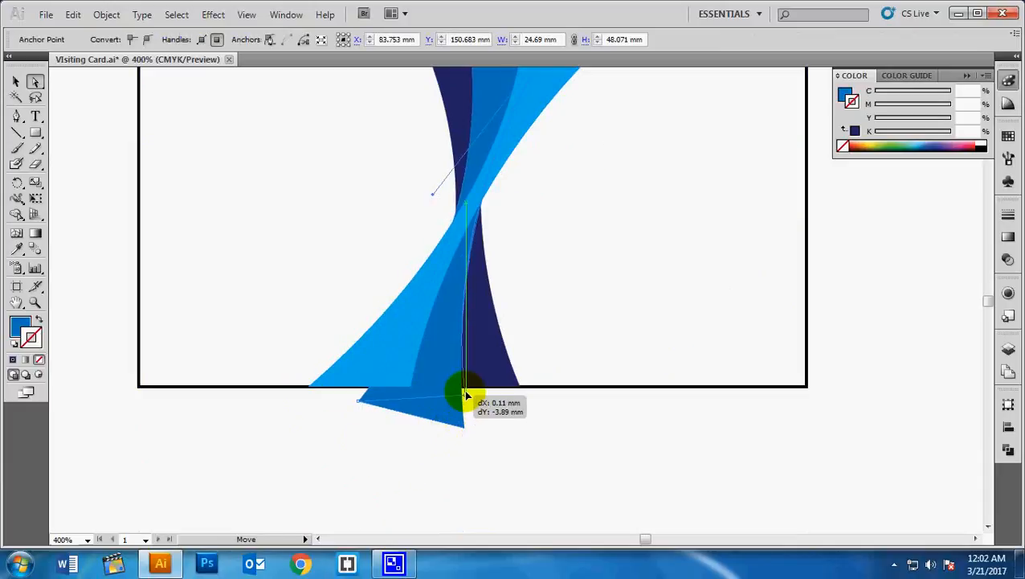
left_click_drag(360, 404, 364, 387)
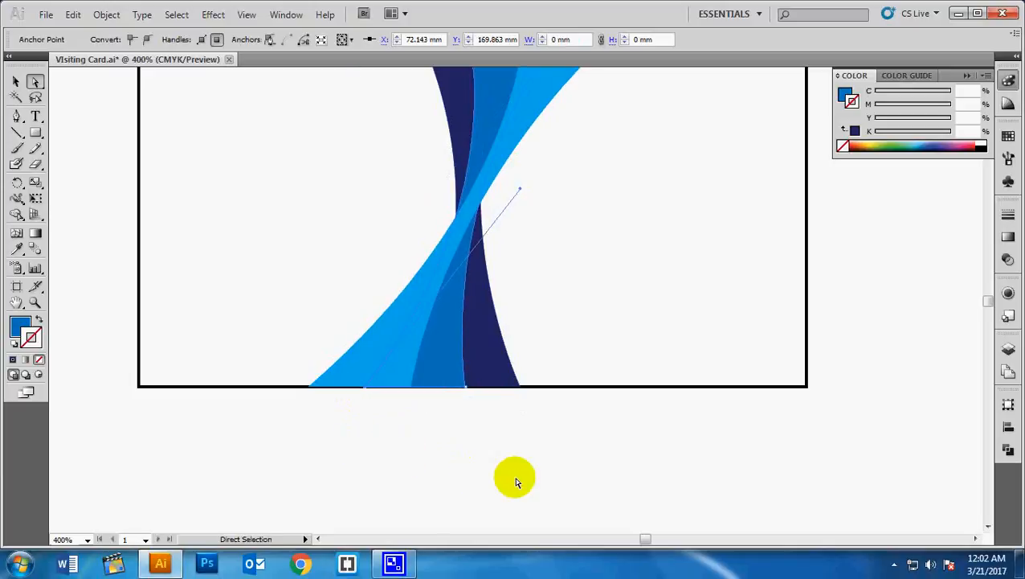
left_click(434, 472)
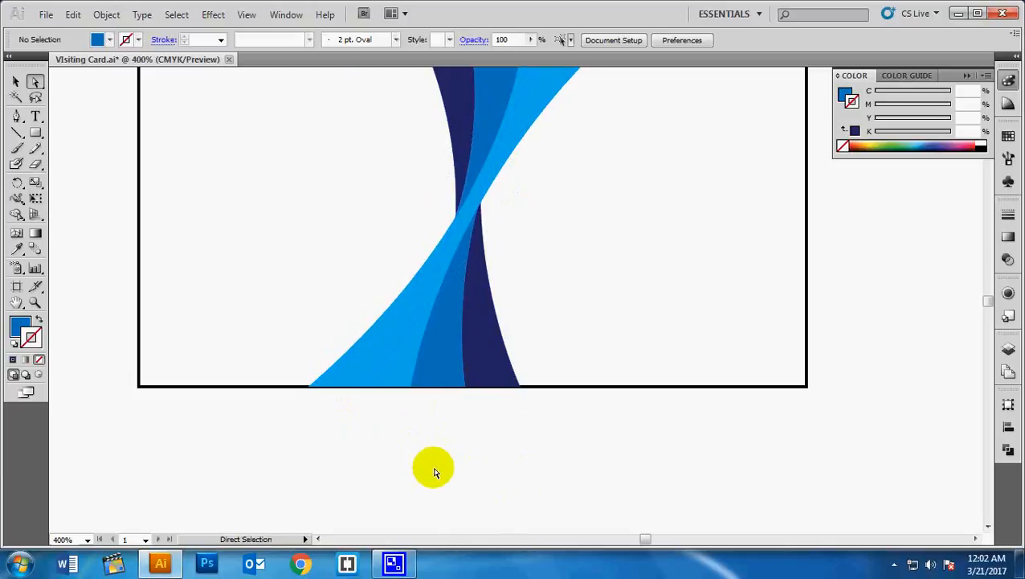
- Zoom out to 300% and center the card to compare it with the finished card
key("ctrl+minus")
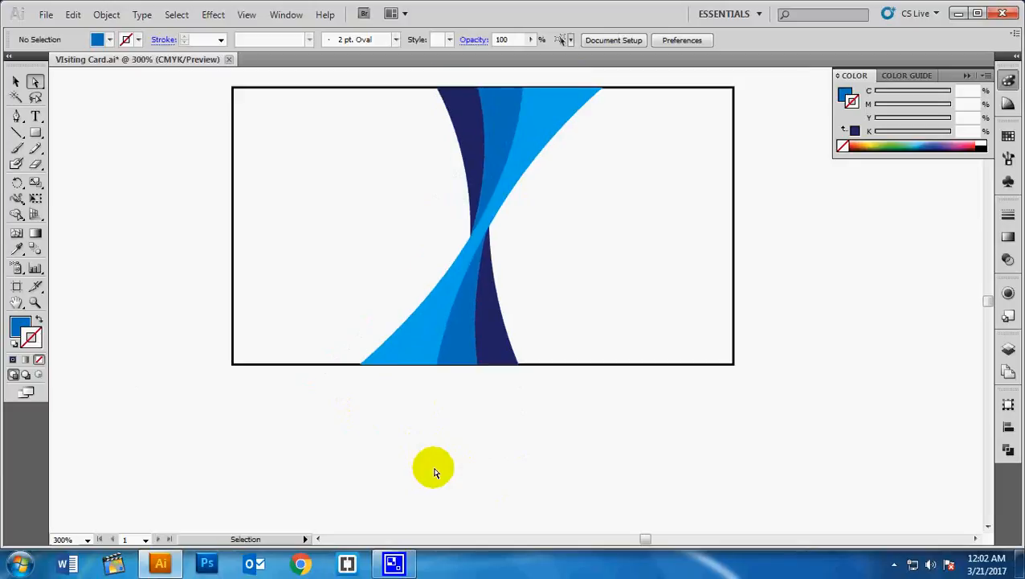
key("ctrl+minus")
key("ctrl+minus")
key("ctrl+minus")
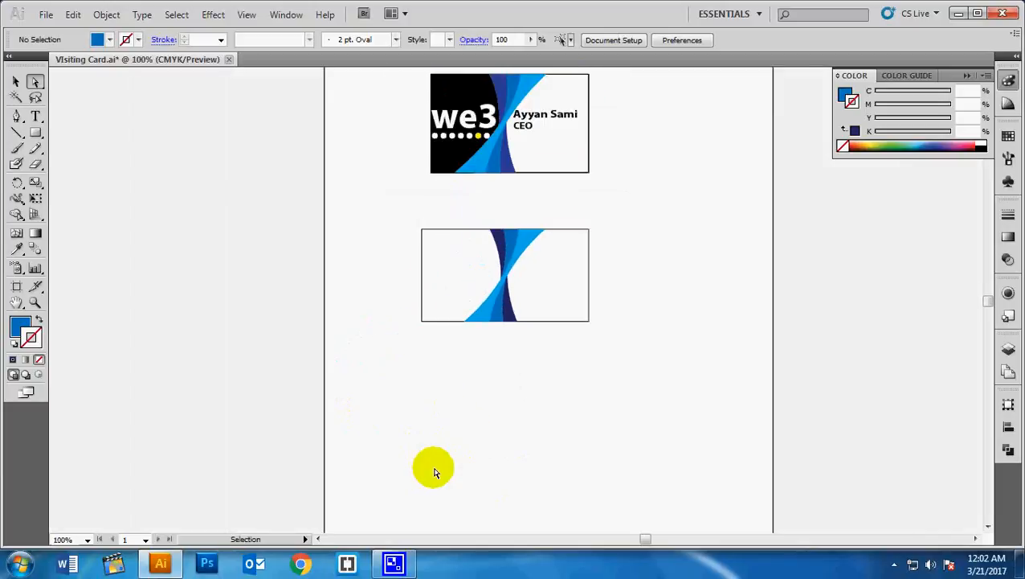
key("ctrl+plus")
key("ctrl+plus")
key("ctrl+plus")
key("ctrl+plus")
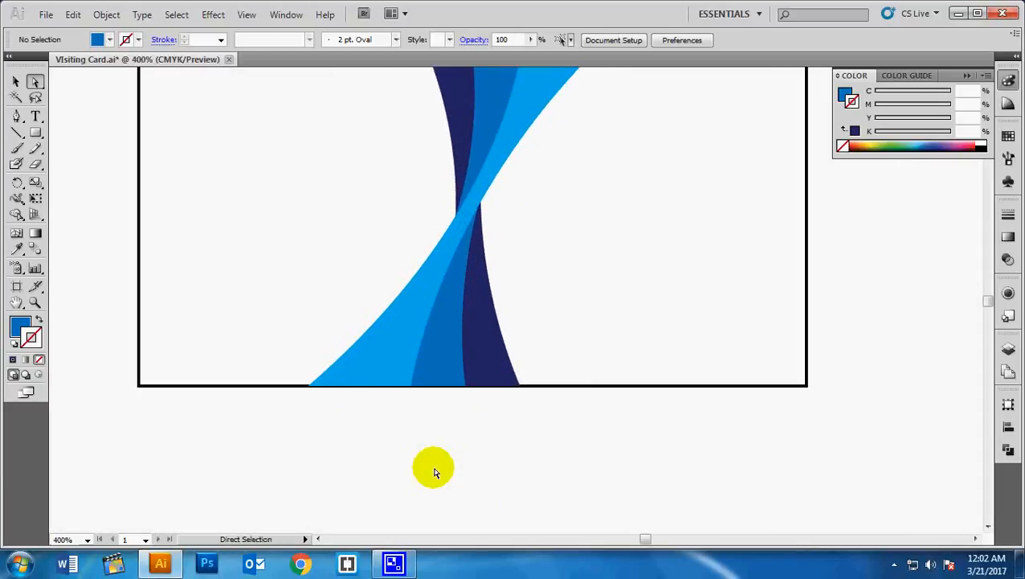
key("ctrl+minus")
left_click_drag(435, 446, 484, 493)
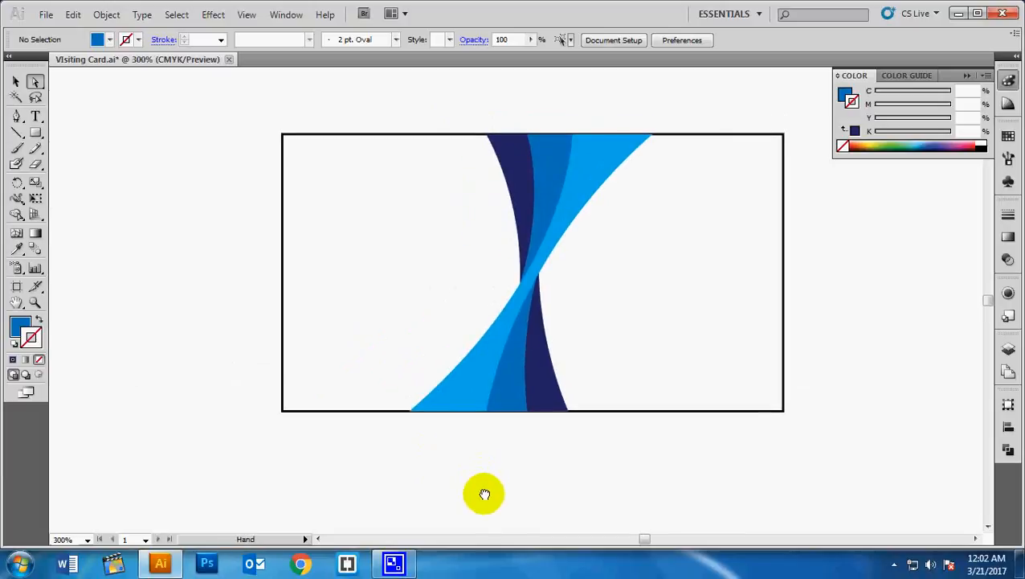
- Draw a rectangle from the card's top-left corner covering its left half
left_click(36, 133)
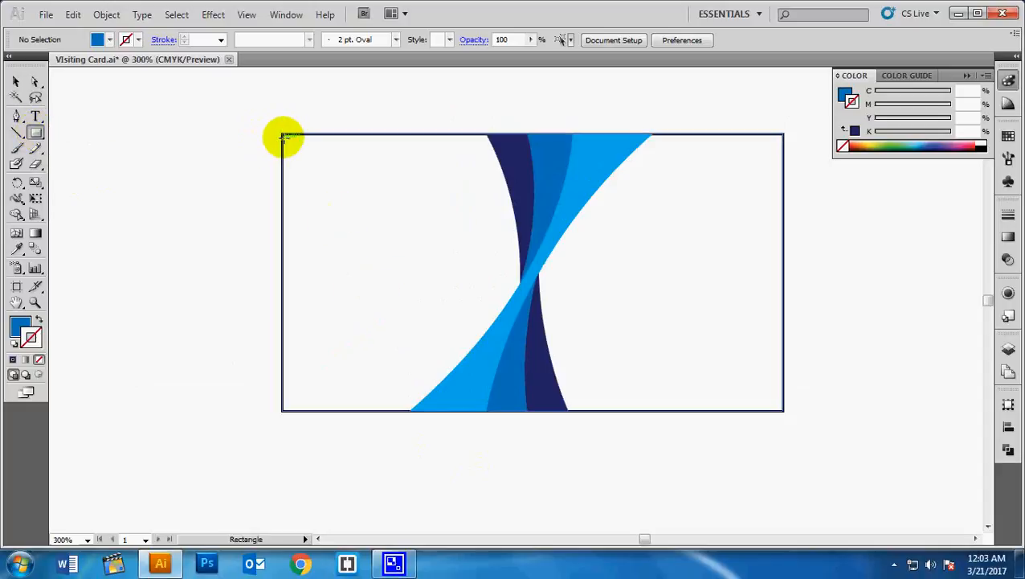
left_click_drag(281, 133, 526, 410)
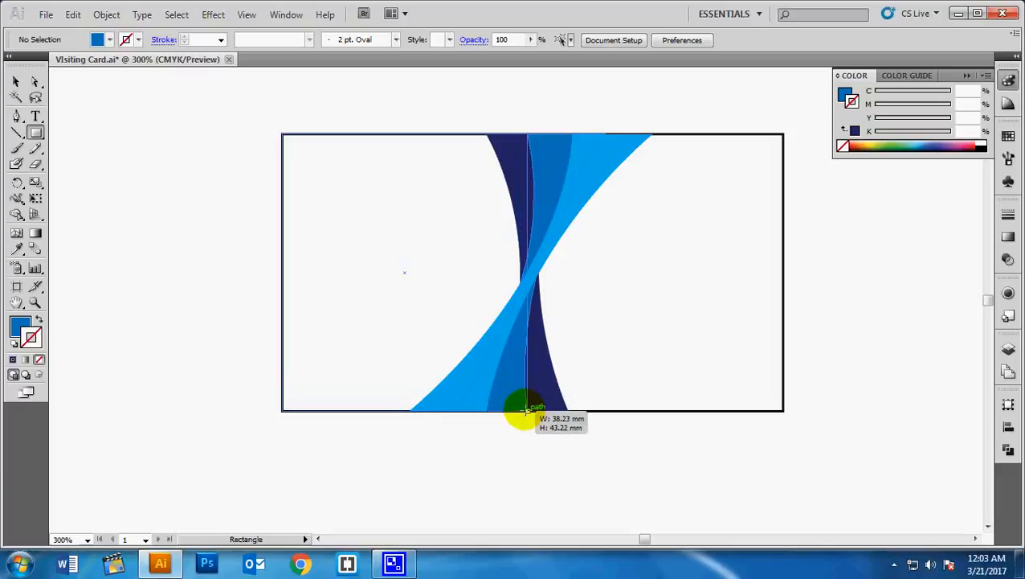
left_click_drag(526, 410, 527, 411)
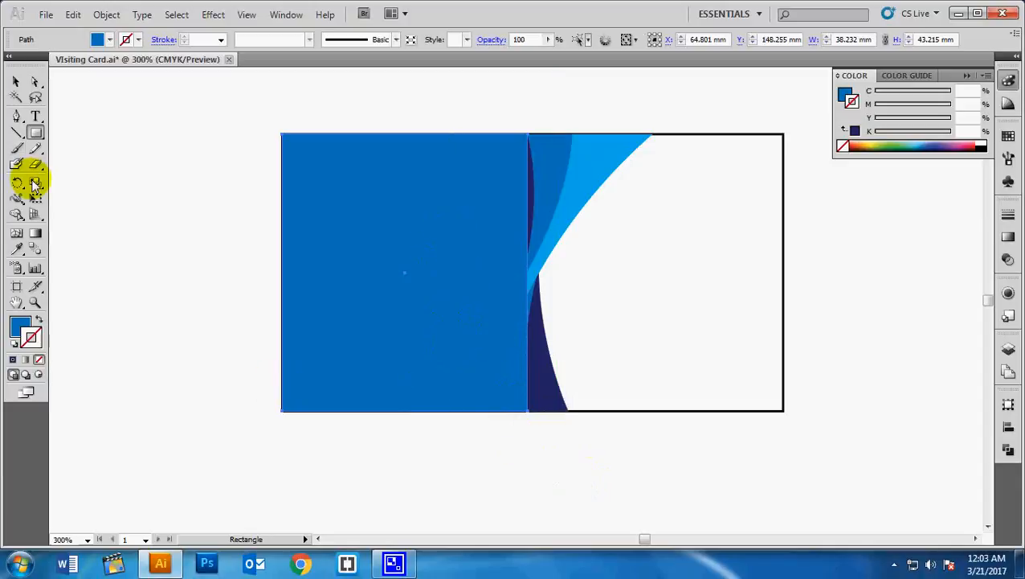
- Fill the left rectangle with solid black instead of an outline
left_click(17, 83)
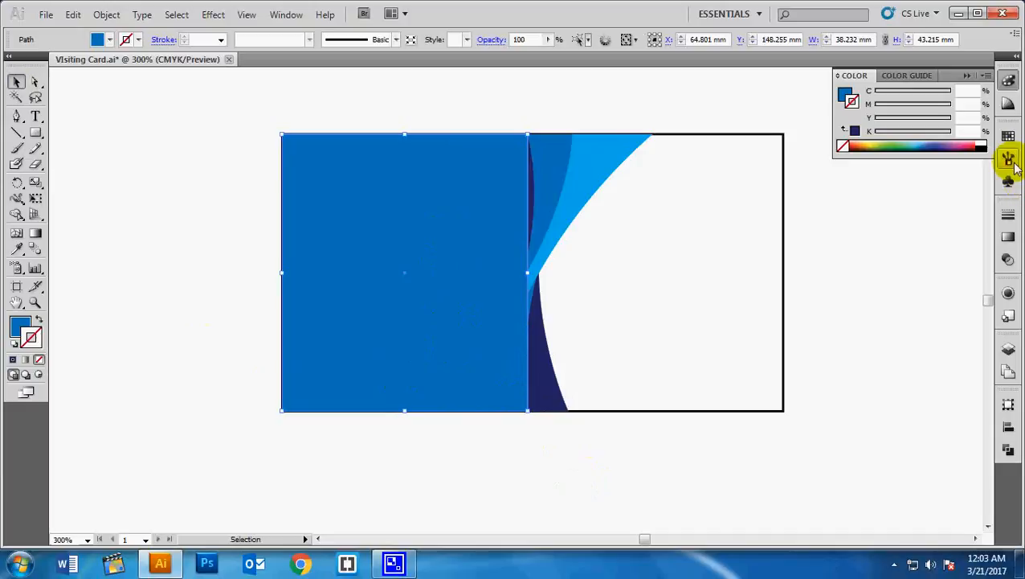
left_click(983, 145)
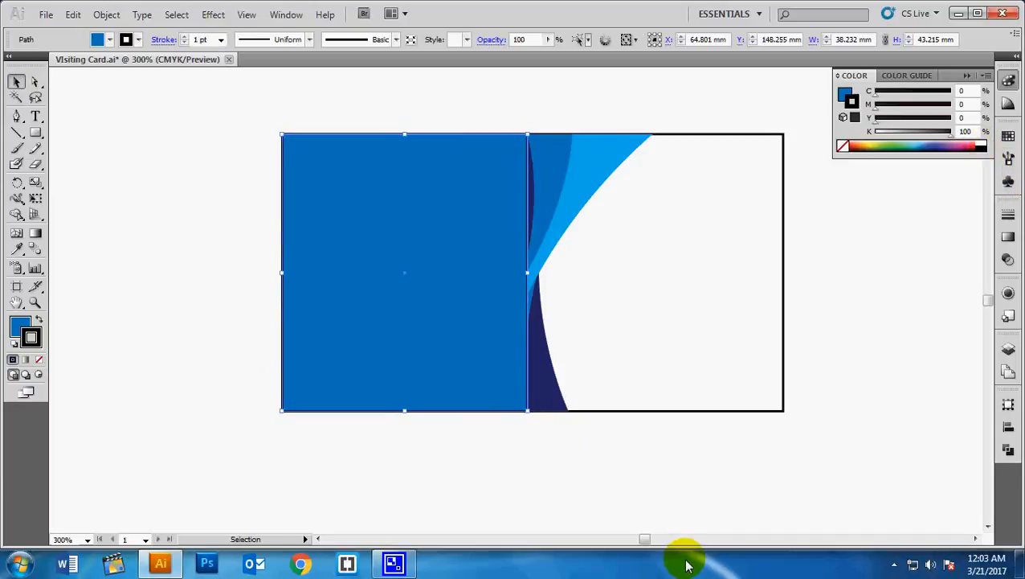
key("ctrl+z")
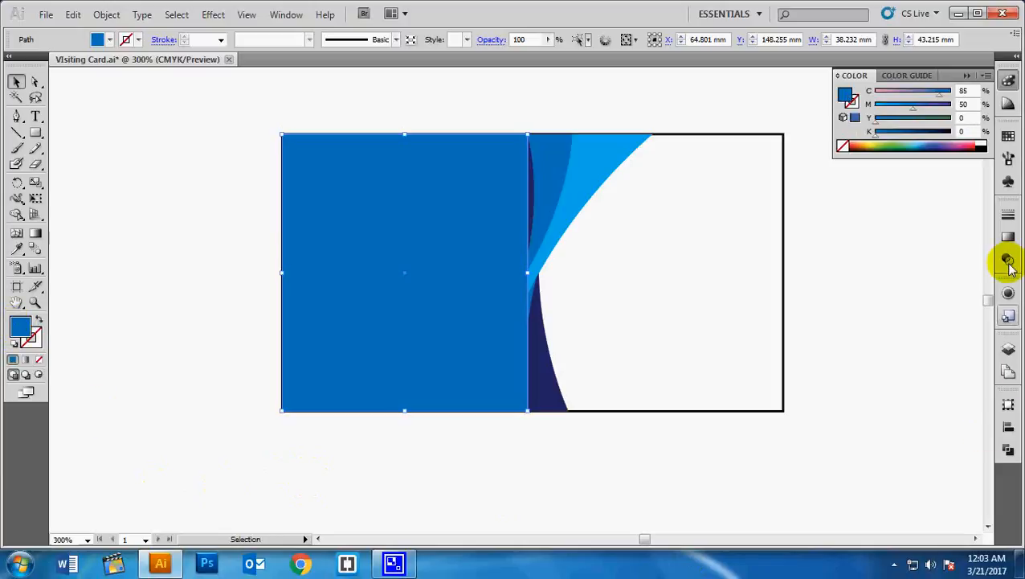
left_click(981, 147)
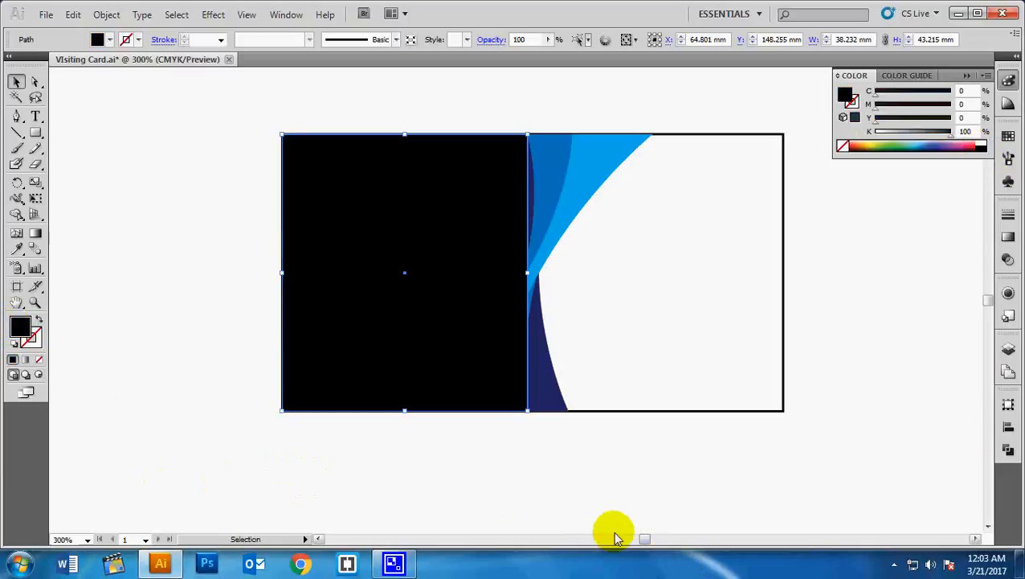
left_click(565, 504)
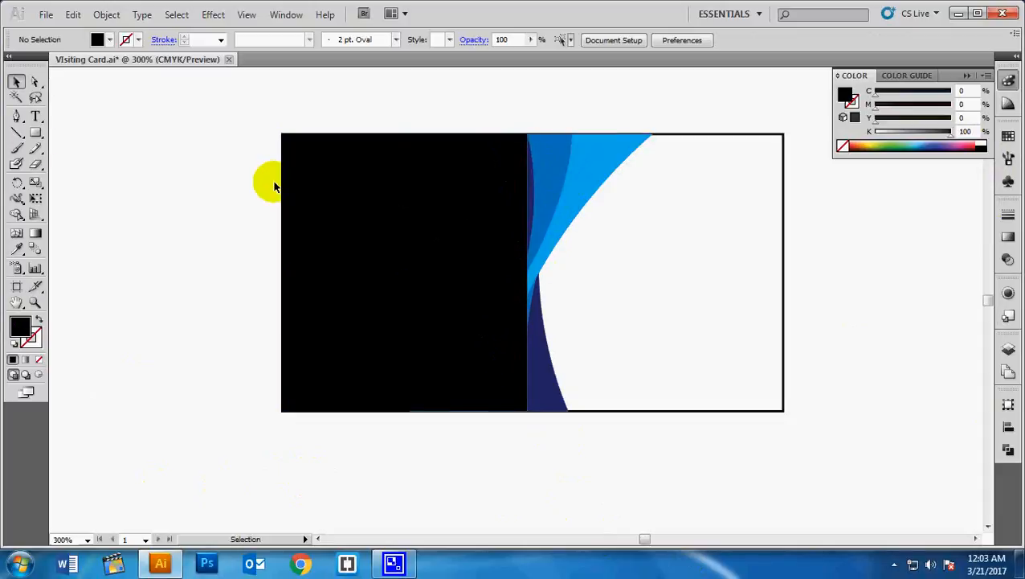
left_click(347, 193)
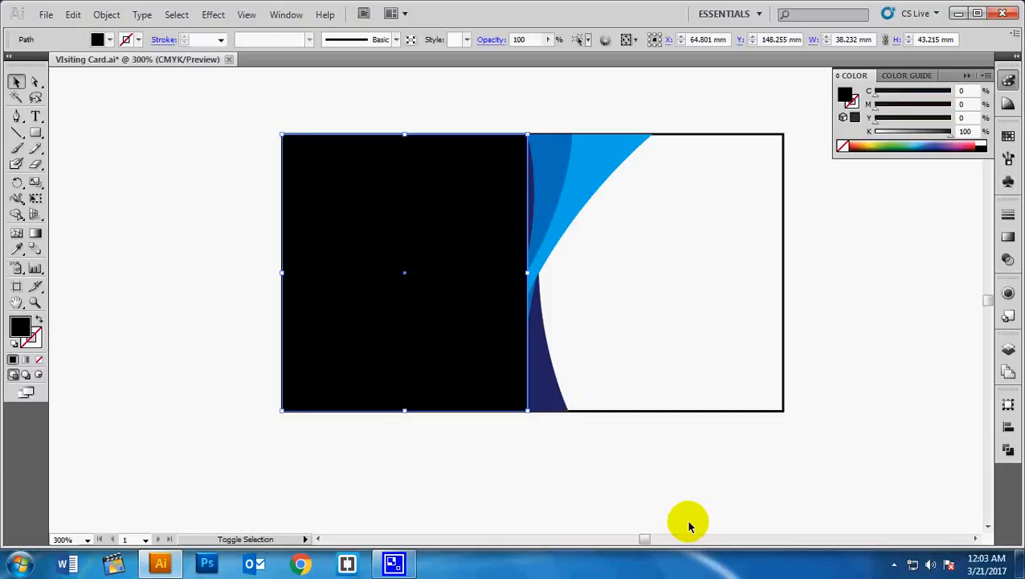
key("ctrl+7")
- Reorder the black rectangle with Ctrl+] and Ctrl+[ until it sits behind the blue swooshes
key("a")
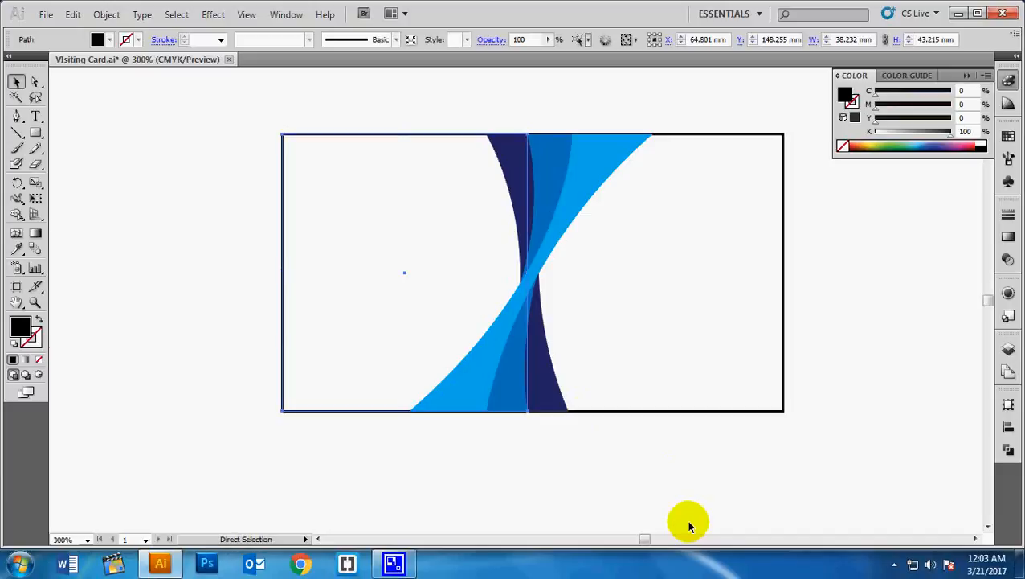
key("ctrl+z")
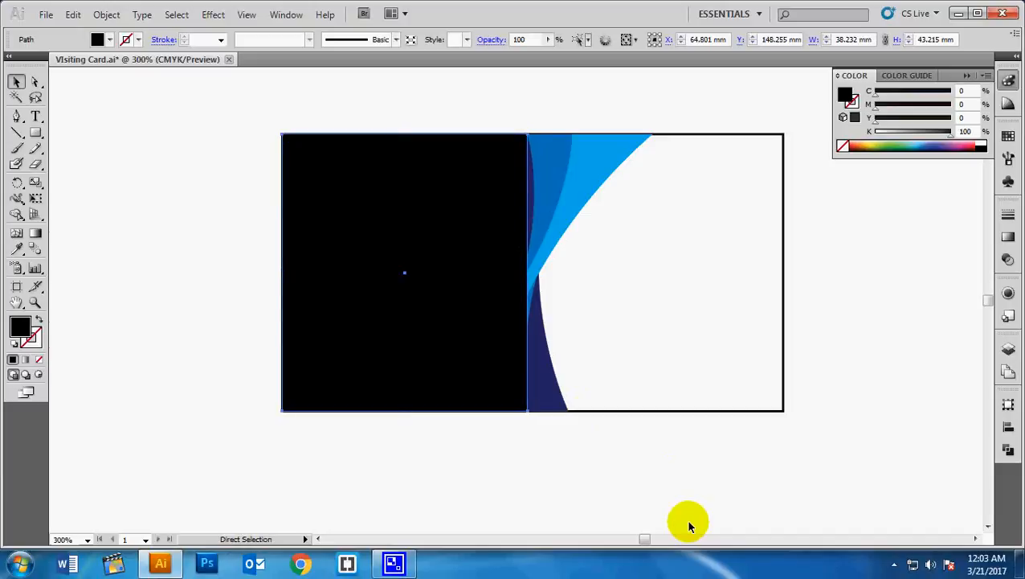
key("ctrl+z")
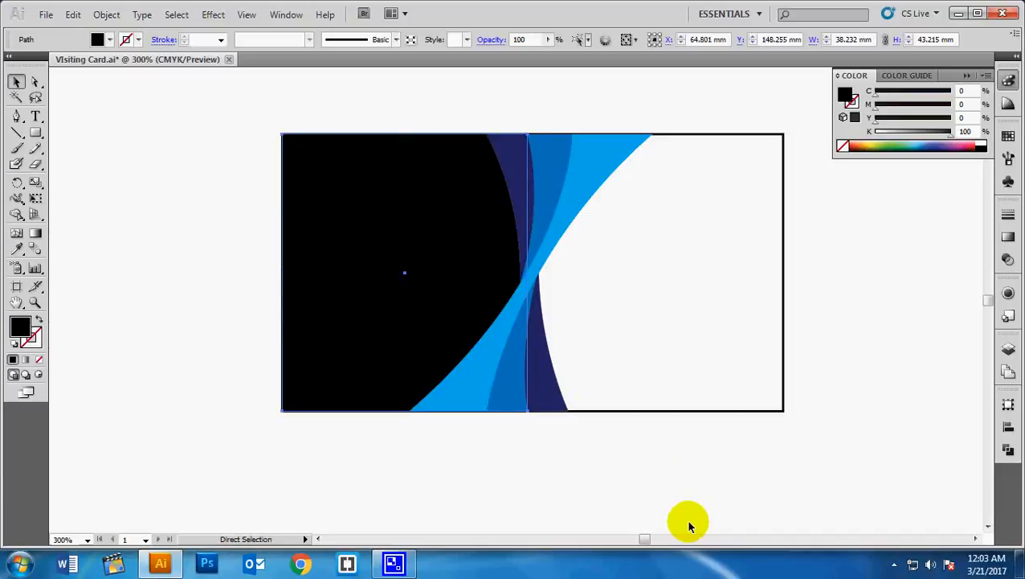
key("v")
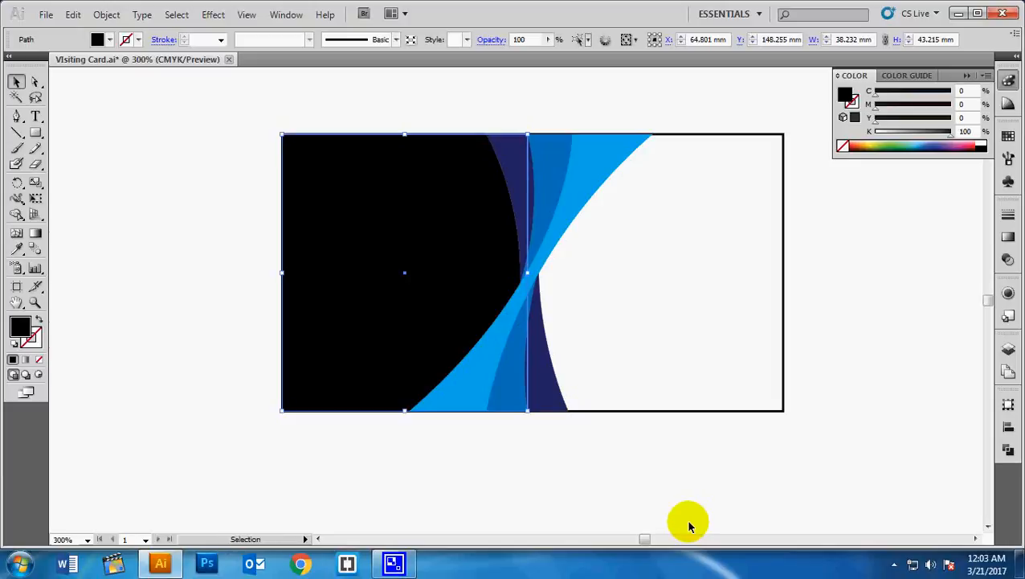
key("a")
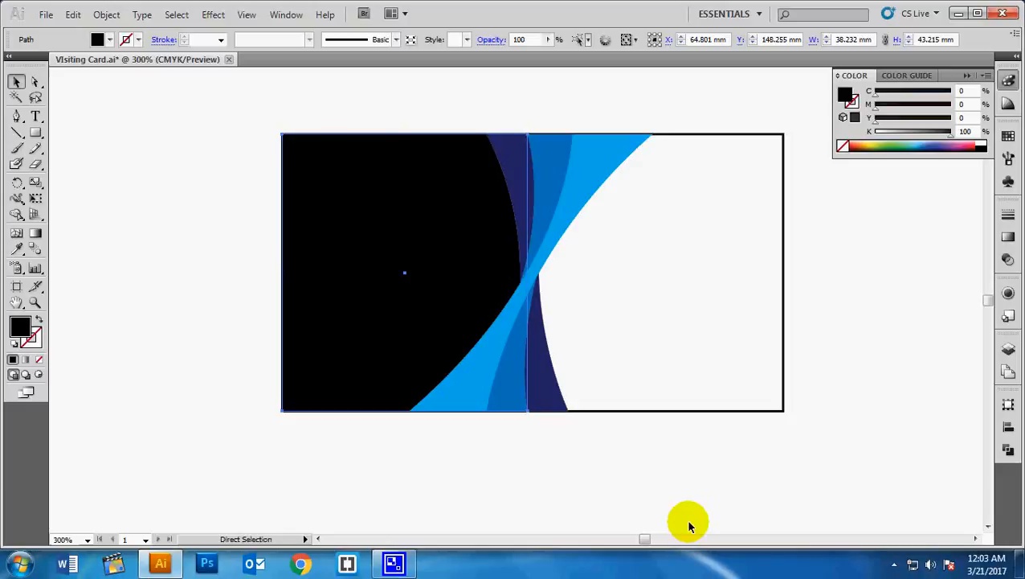
key("ctrl+]")
key("ctrl+]")
key("ctrl+]")
key("v")
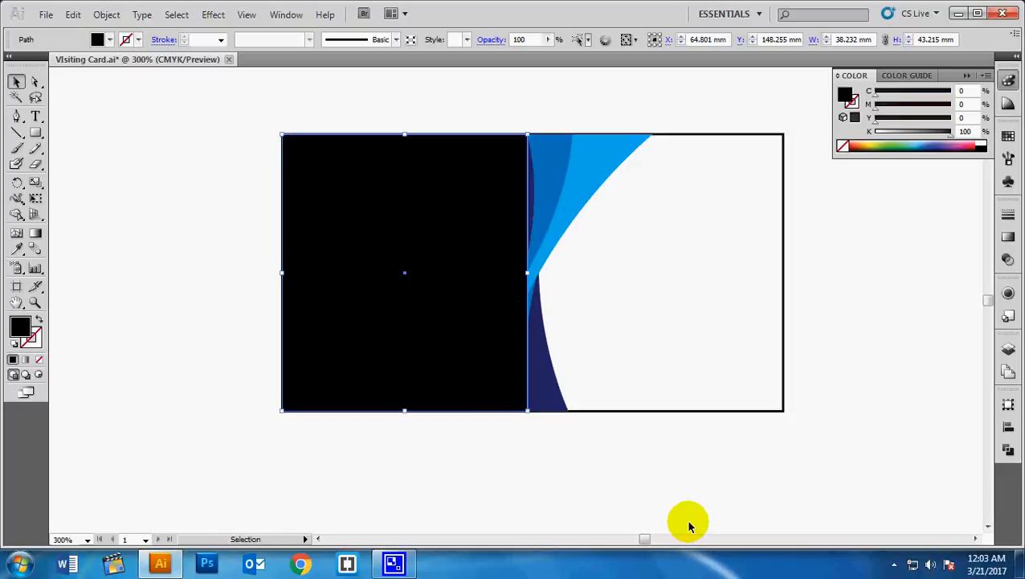
key("a")
key("ctrl+bracketleft")
key("ctrl+bracketleft")
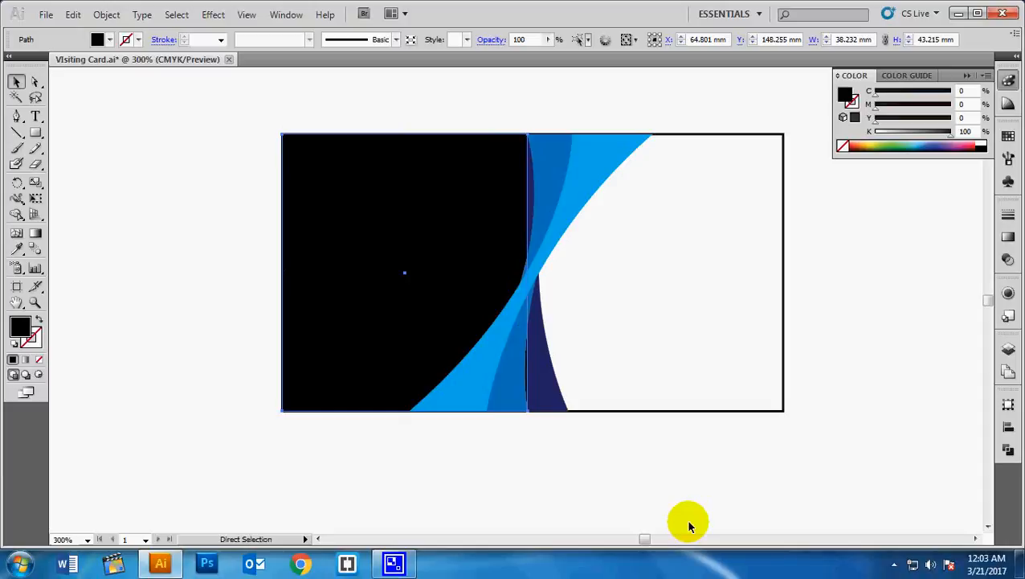
key("ctrl+bracketleft")
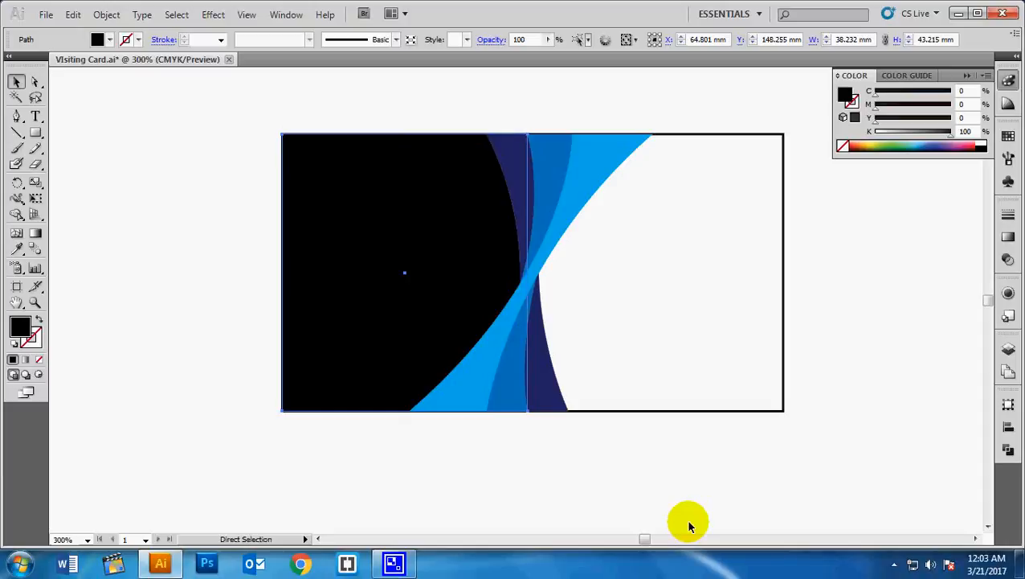
key("v")
left_click(770, 469)
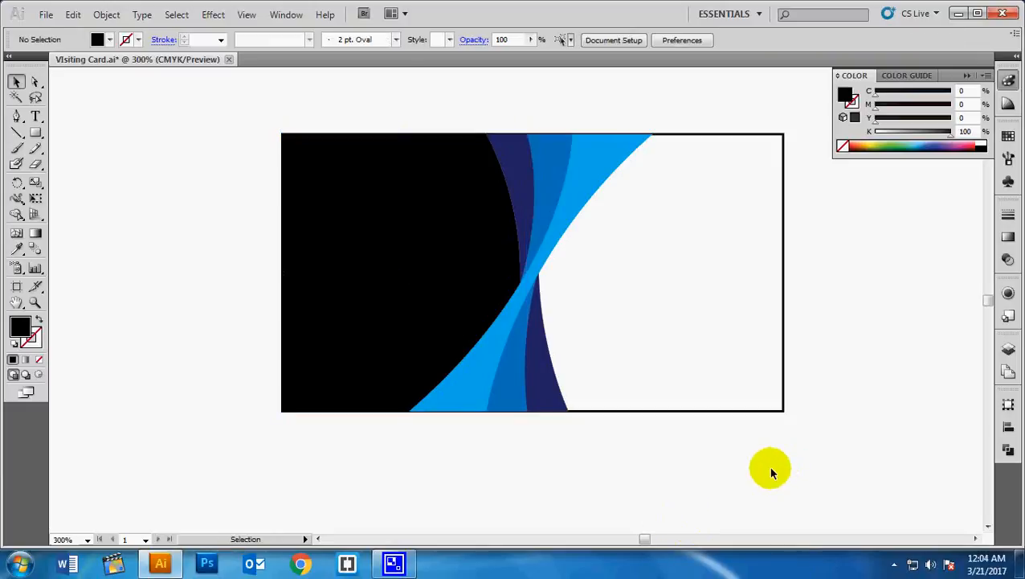
- Type 'We3' as a new text object below the card
key("ctrl+minus")
left_click_drag(766, 468, 683, 348)
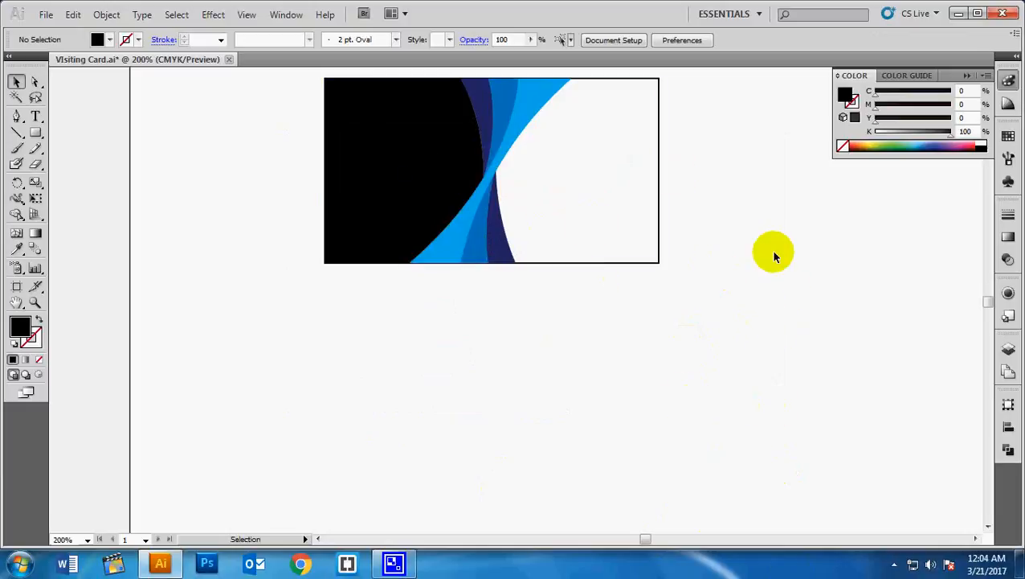
left_click_drag(666, 368, 692, 475)
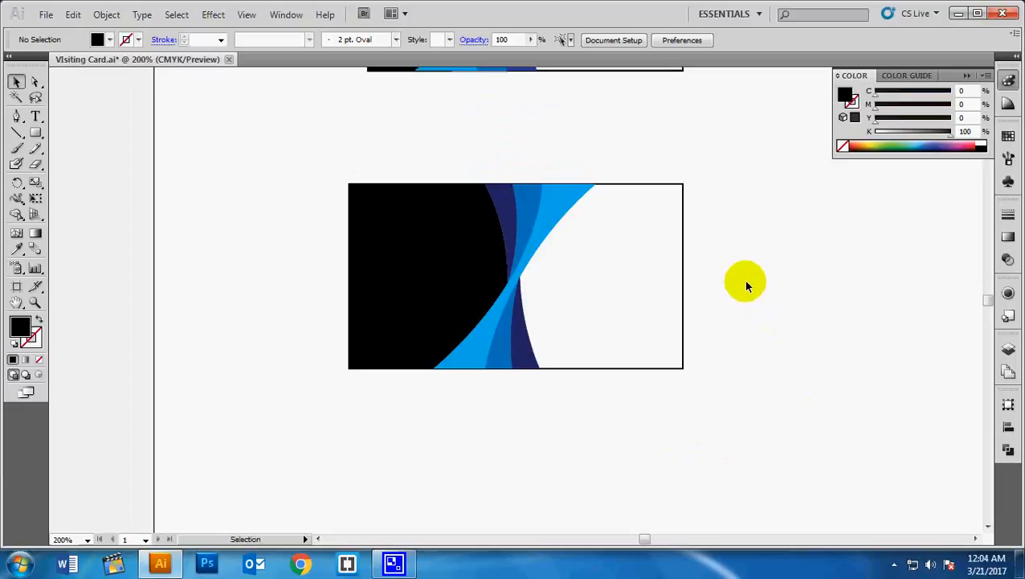
left_click_drag(746, 265, 711, 257)
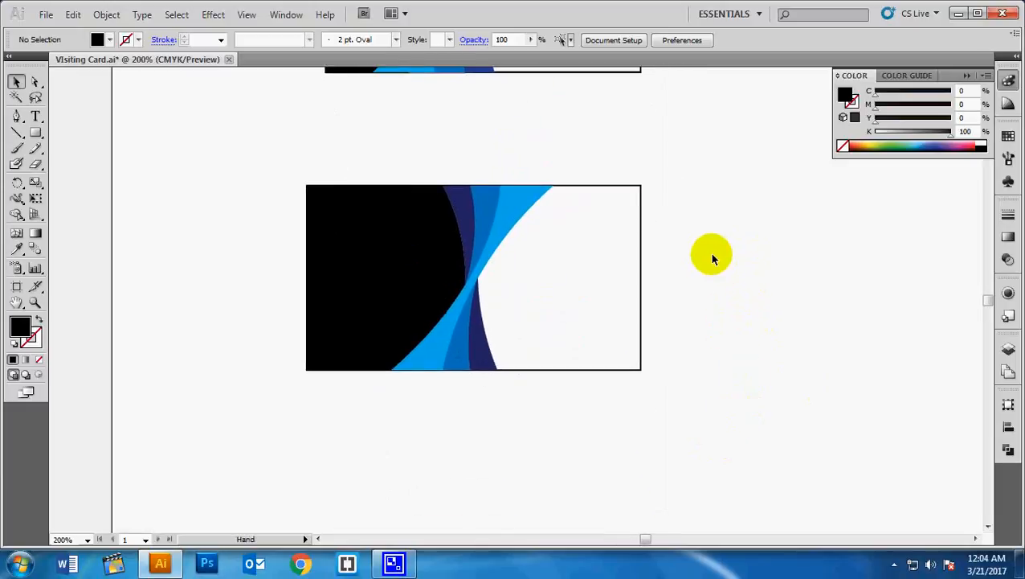
left_click(35, 117)
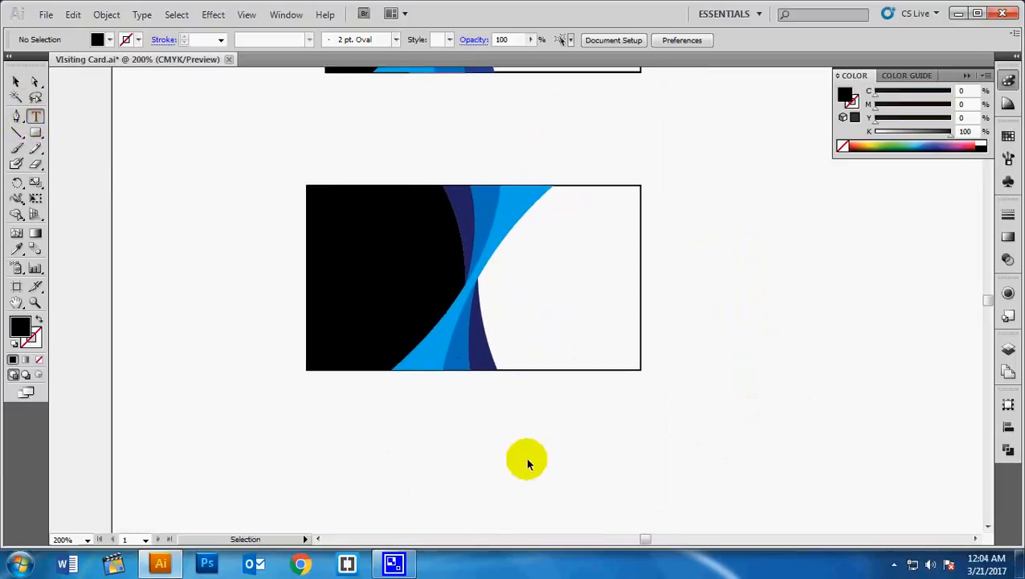
left_click_drag(547, 447, 545, 358)
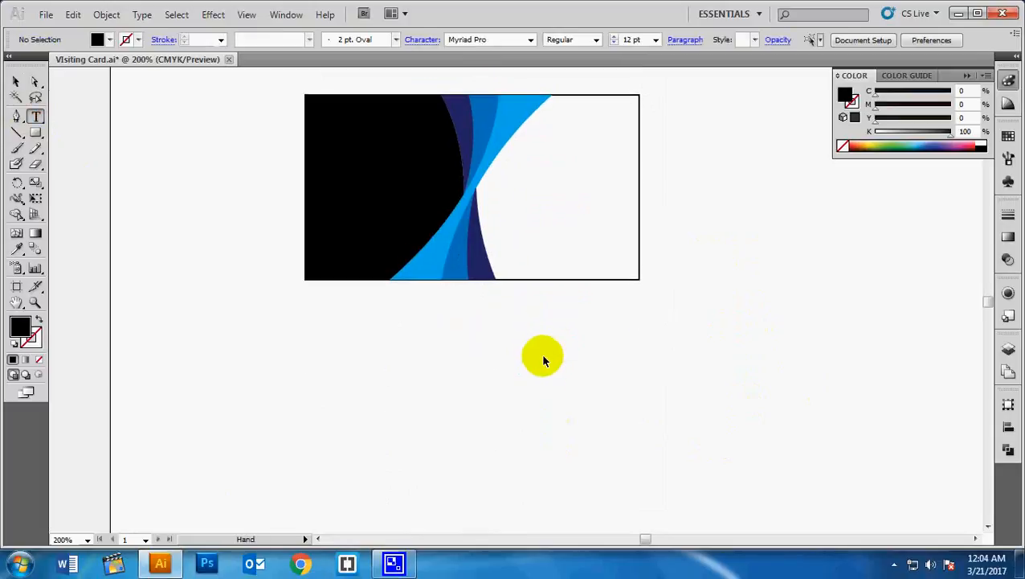
left_click(472, 399)
type("We3")
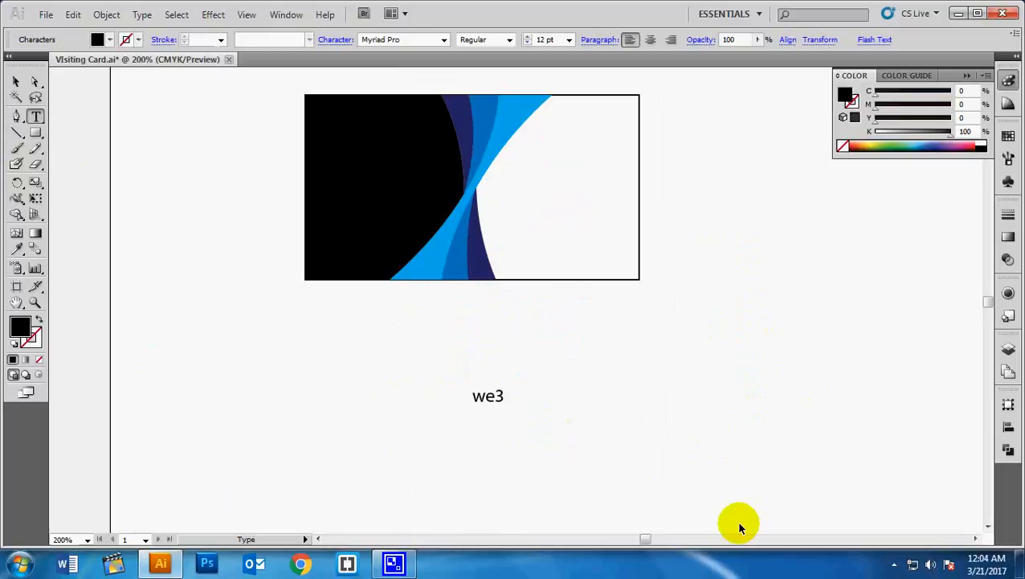
- Make the we3 text Bold, about 55 pt, and white
key("shift+Left")
key("shift+Left")
key("shift+Left")
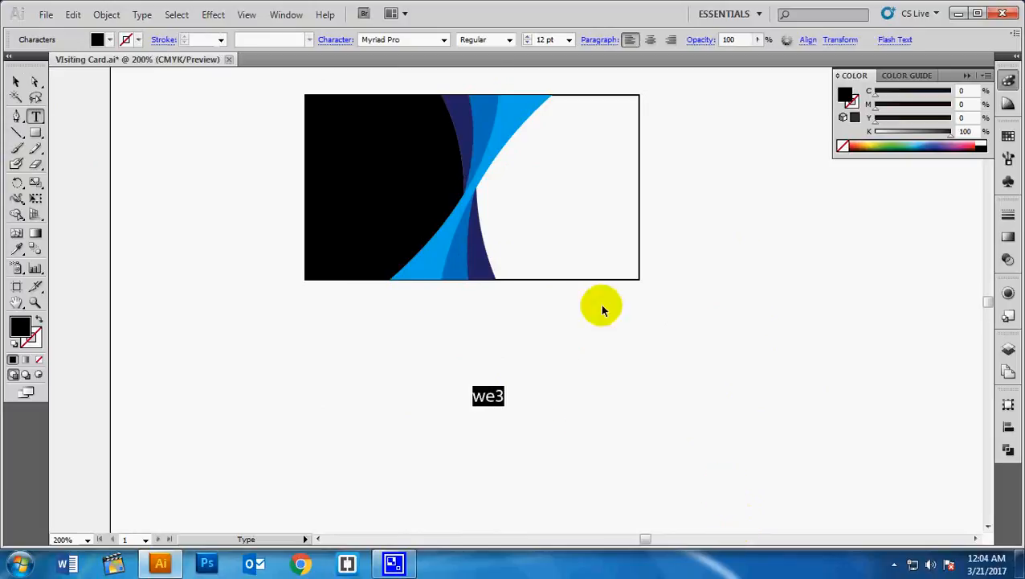
left_click(569, 39)
left_click(569, 39)
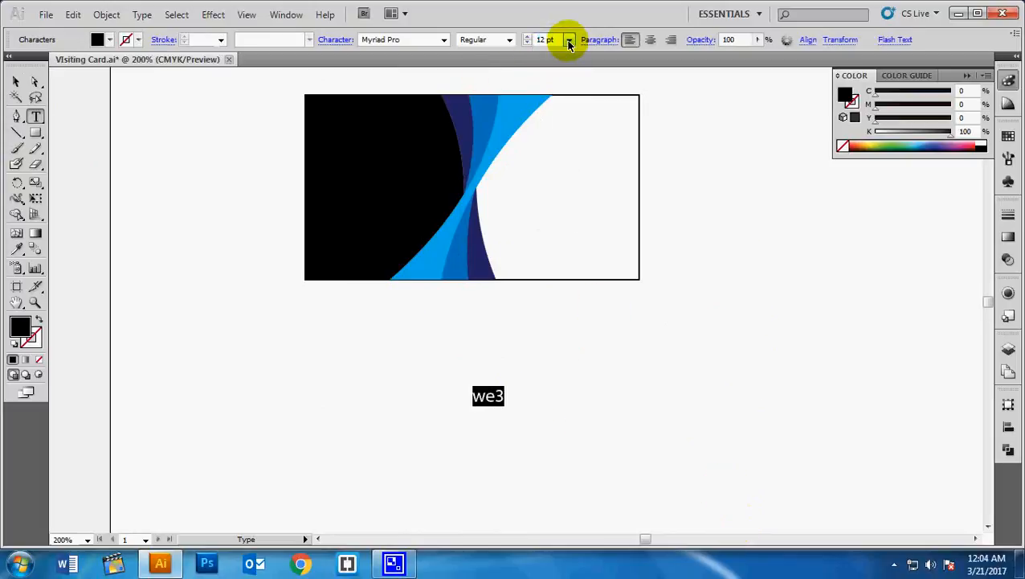
left_click(510, 39)
left_click(472, 139)
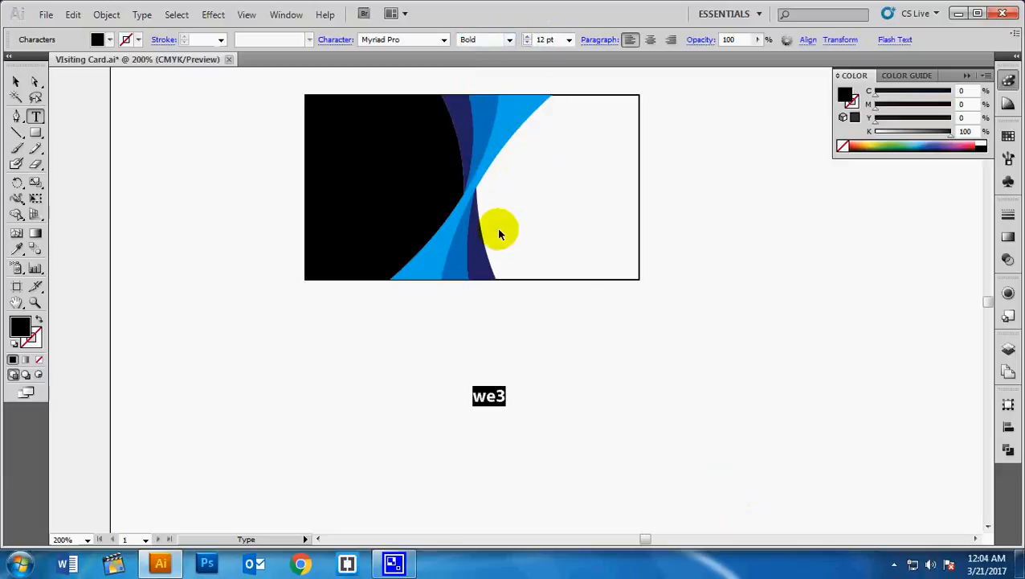
left_click(16, 81)
left_click_drag(506, 407, 591, 394)
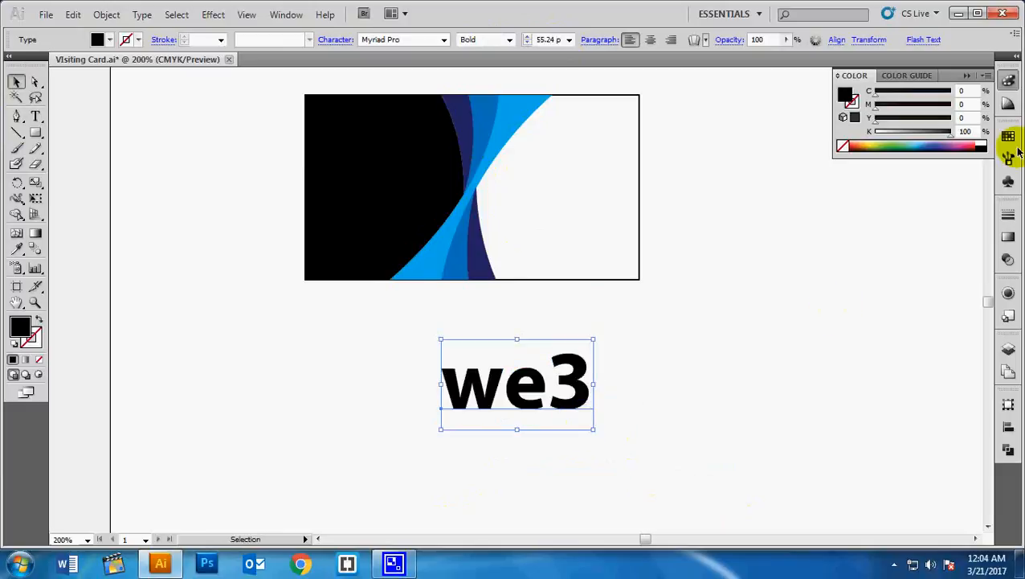
left_click(978, 143)
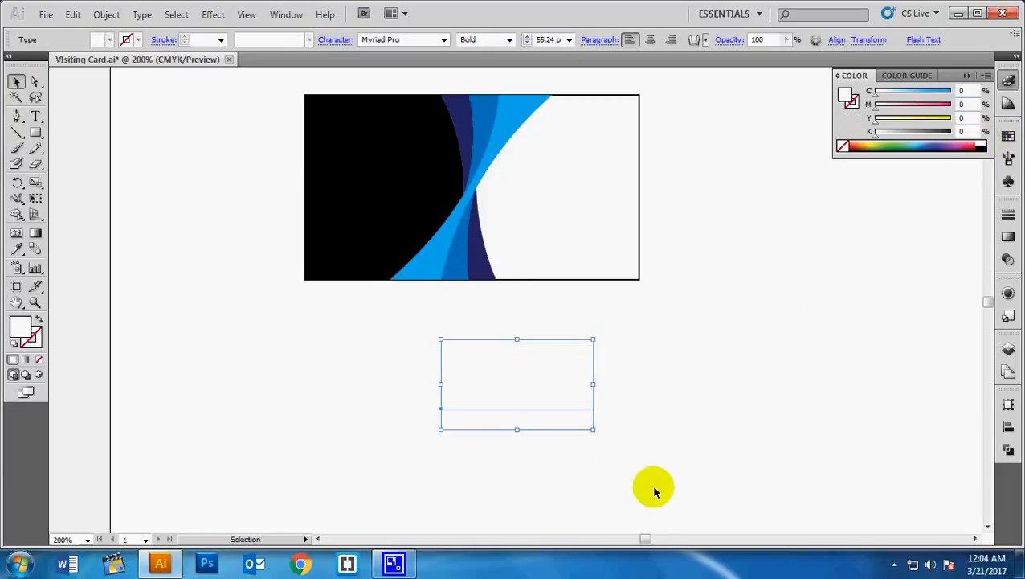
- Move the white we3 onto the black block and stretch it slightly wider
left_click_drag(530, 393, 393, 176)
key("space")
left_click_drag(584, 415, 588, 509)
left_click_drag(462, 260, 468, 261)
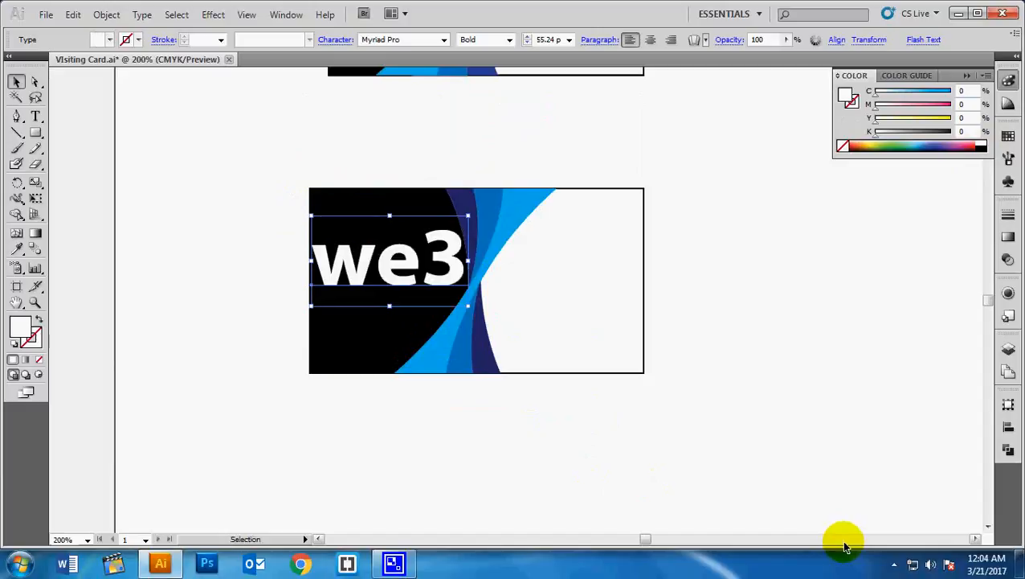
left_click(774, 465)
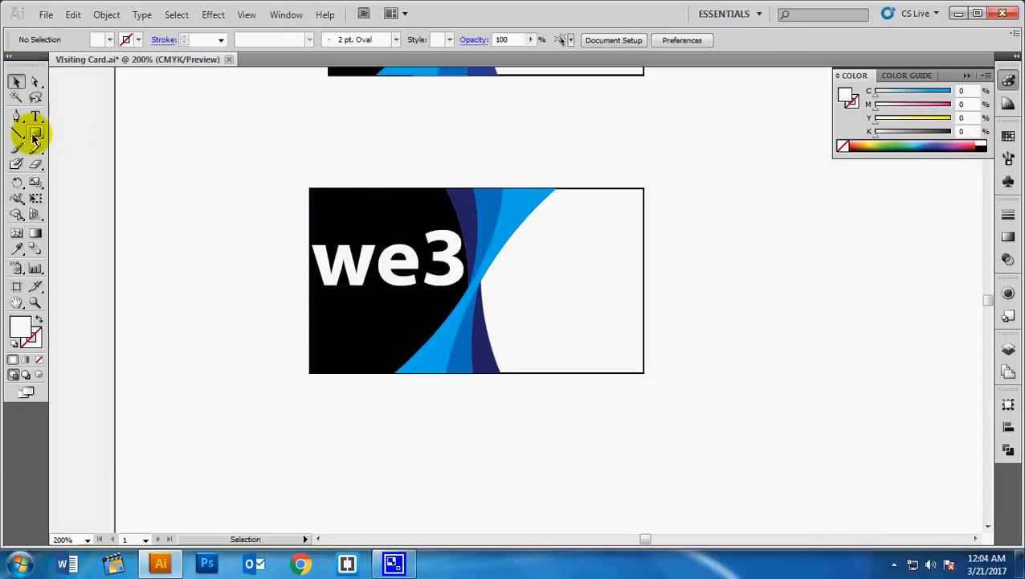
- Draw a small circle with the Ellipse tool
scroll(385, 211, "up", 5)
scroll(732, 314, "down", 7)
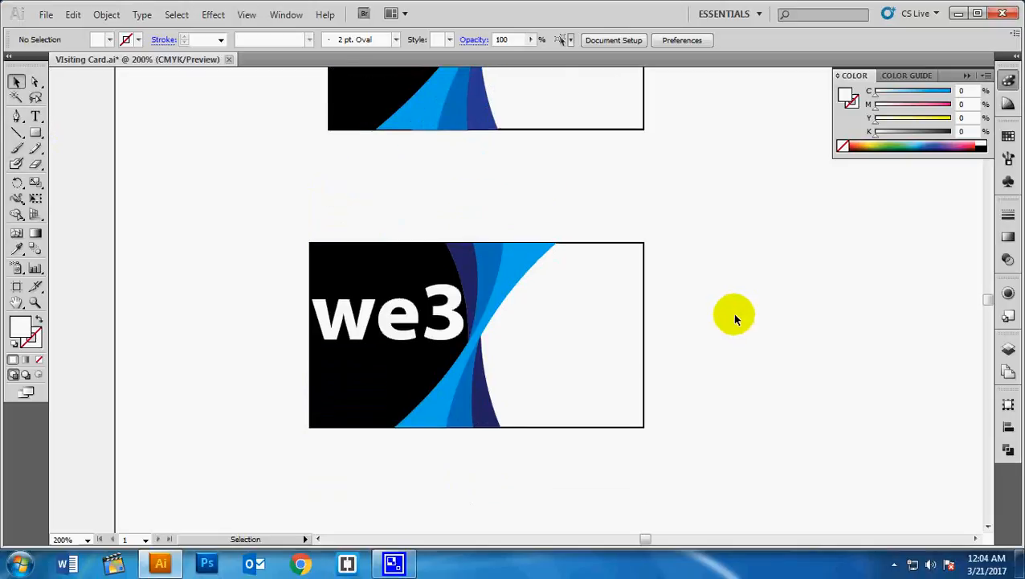
left_click(35, 134)
left_click_drag(40, 138, 64, 169)
mouse_move(346, 401)
left_mouse_down()
mouse_move(358, 415)
mouse_move(352, 405)
left_mouse_up()
left_click(16, 82)
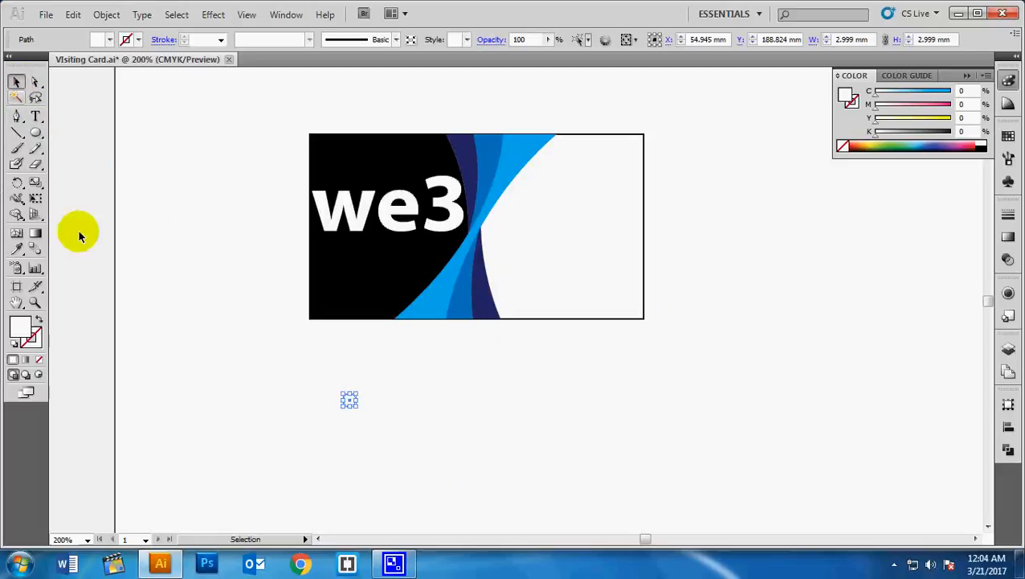
- Place the dot below we3 and duplicate it rightward with Ctrl+D into a row of eight
left_click_drag(328, 321, 319, 249)
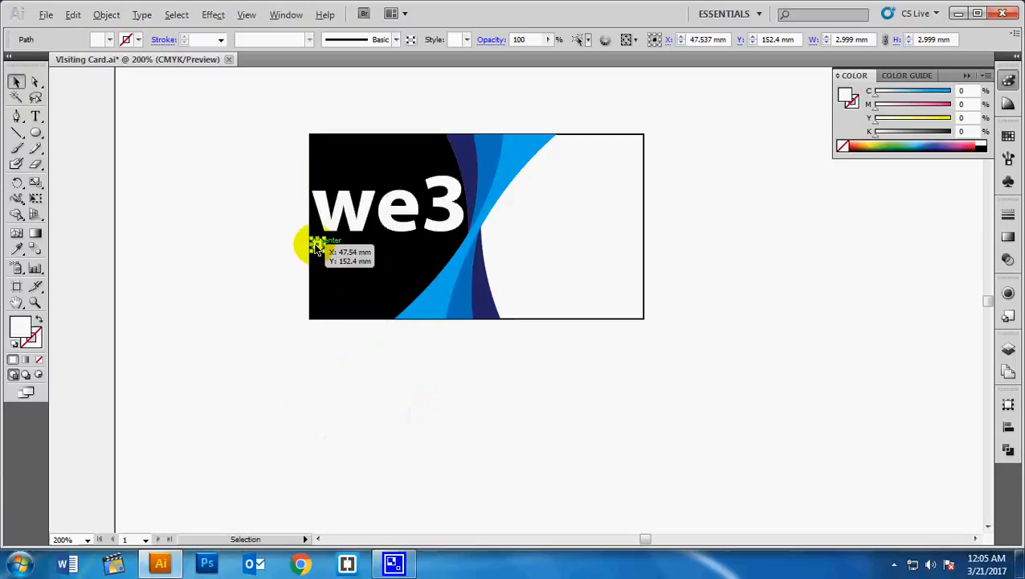
left_click_drag(315, 248, 336, 248)
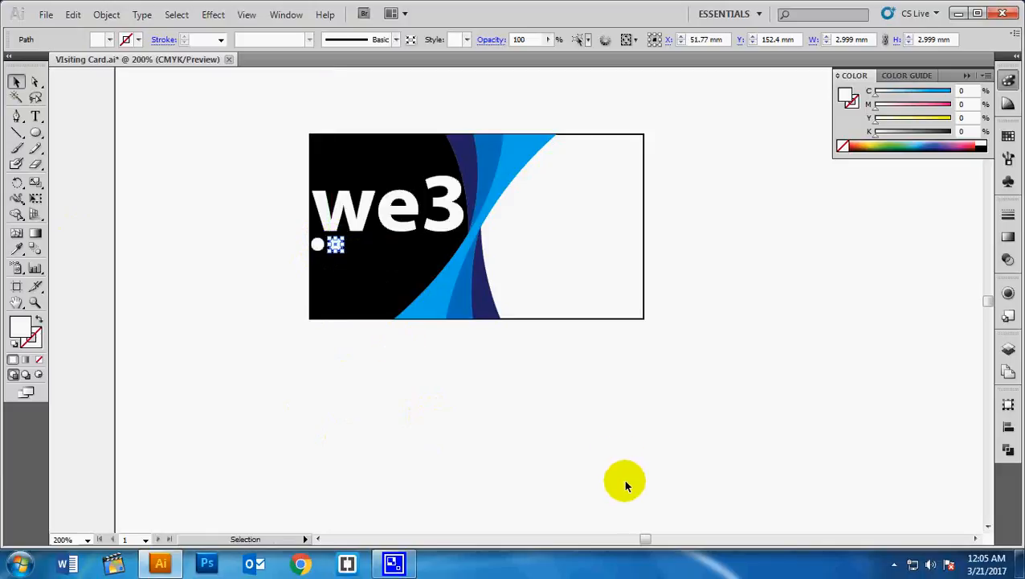
key("ctrl+d")
key("ctrl+d")
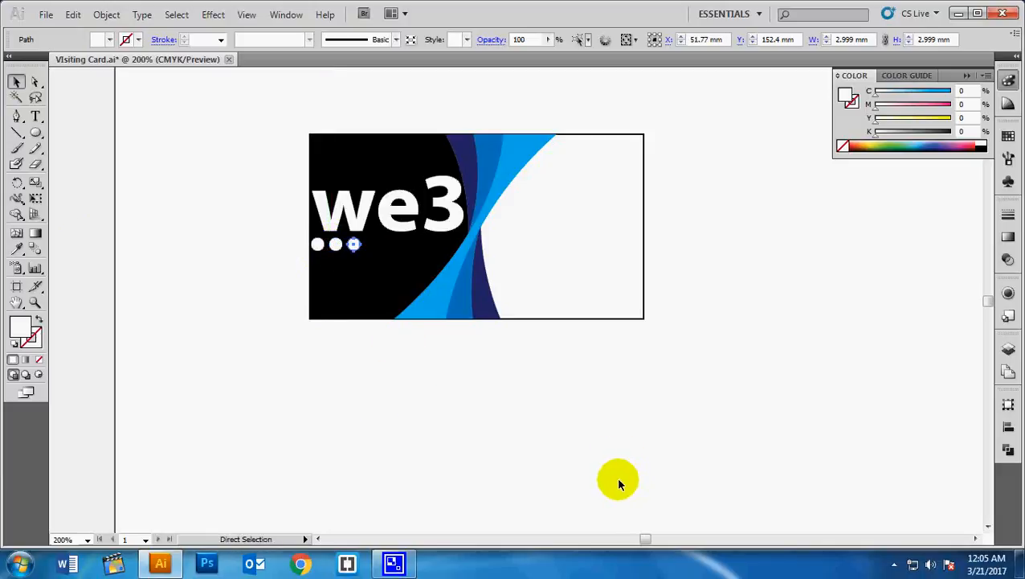
key("ctrl+d")
key("ctrl+d")
key("ctrl+d")
key("ctrl+d")
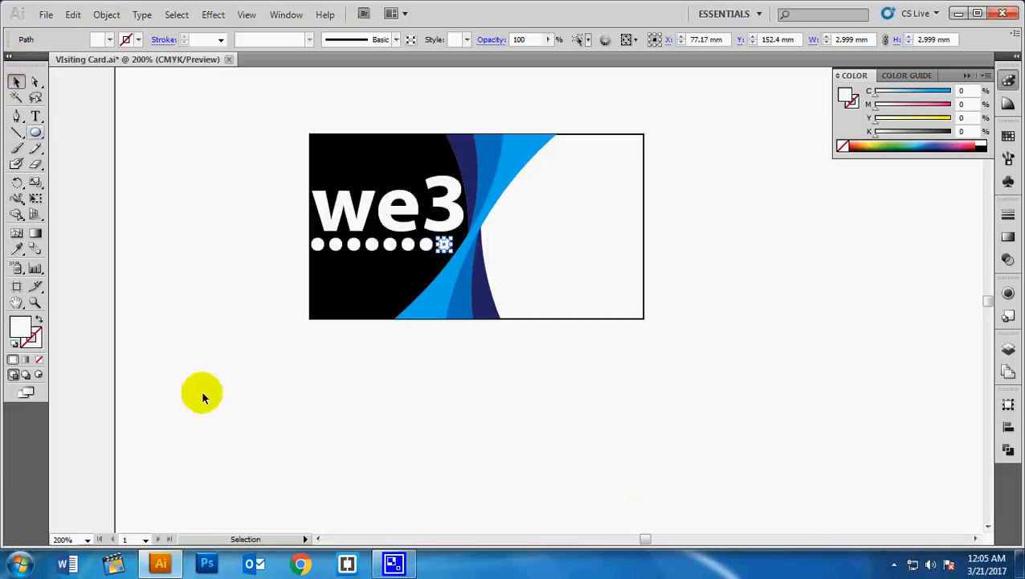
- Fill the seventh dot in the row with yellow
left_click(553, 493)
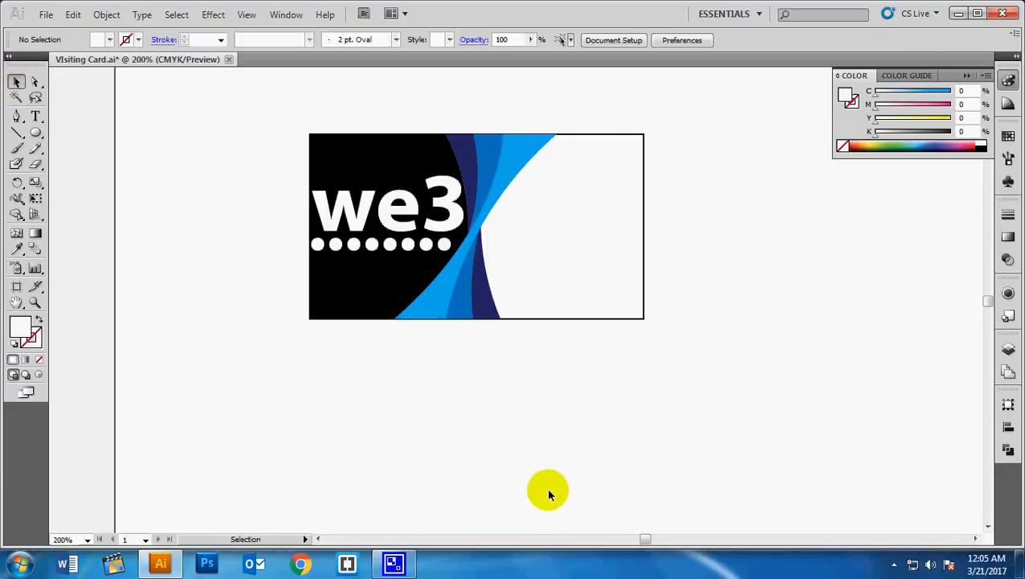
left_click(425, 245)
left_click(1009, 136)
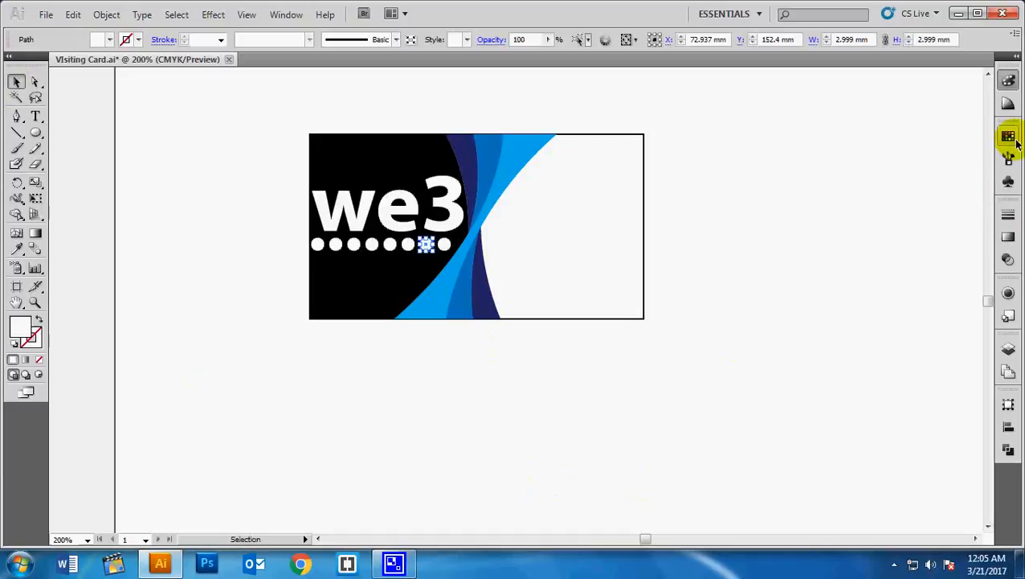
left_click(891, 145)
left_click(655, 460)
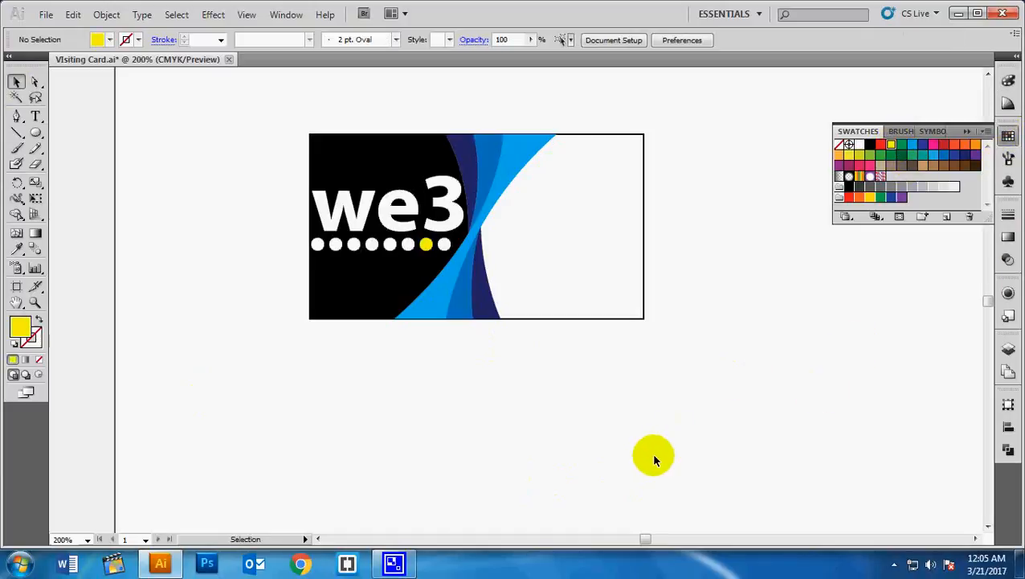
- Type the person's name and the title CEO on the card's white side
scroll(656, 458, "up", 5)
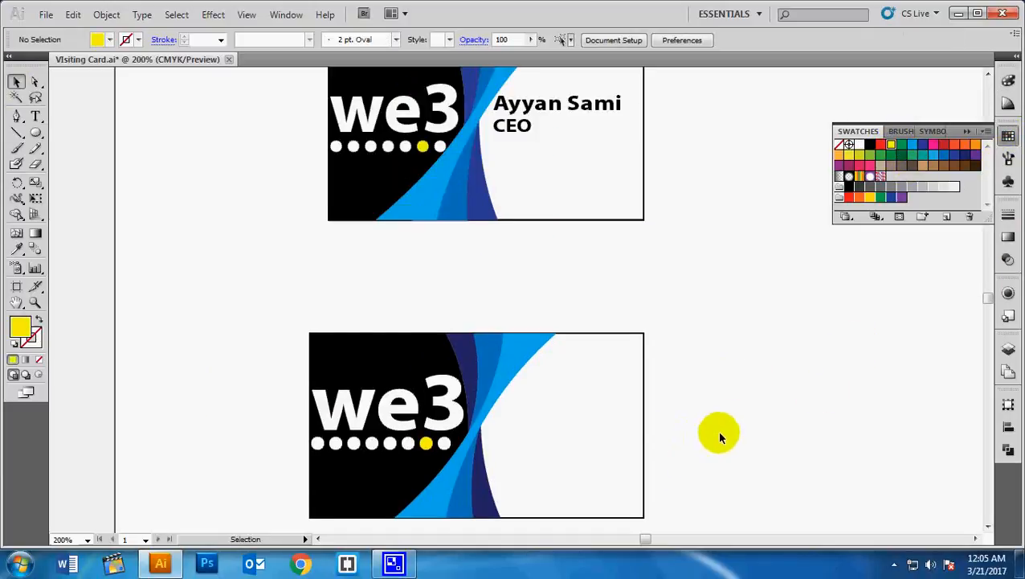
scroll(720, 434, "down", 3)
left_click(35, 117)
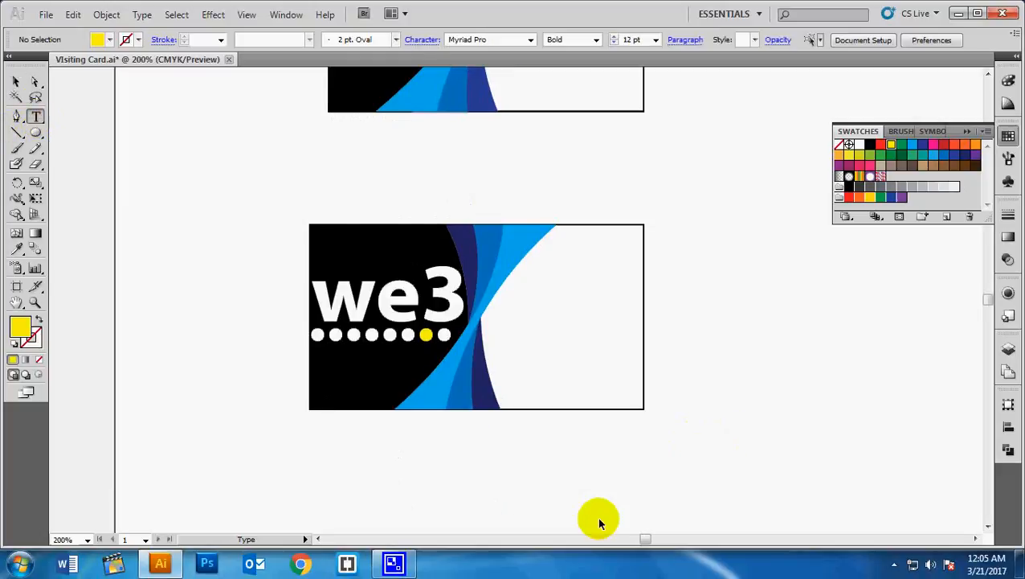
left_click(516, 293)
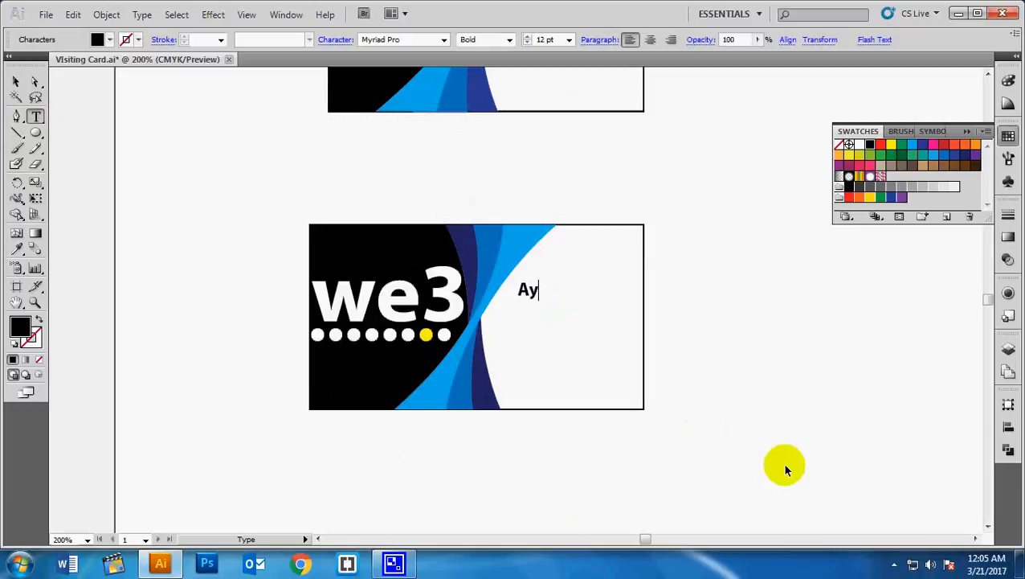
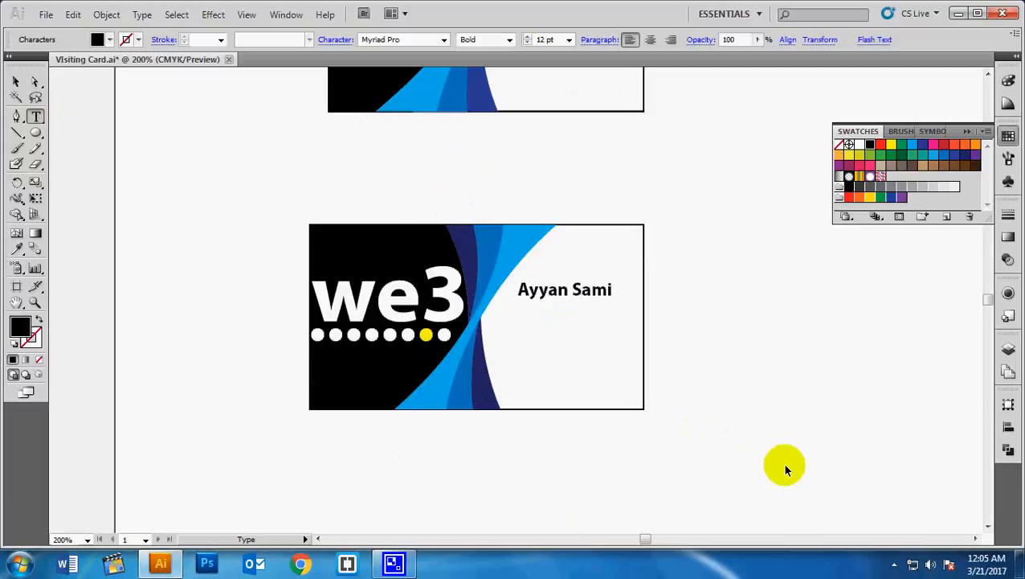
type("CEO")
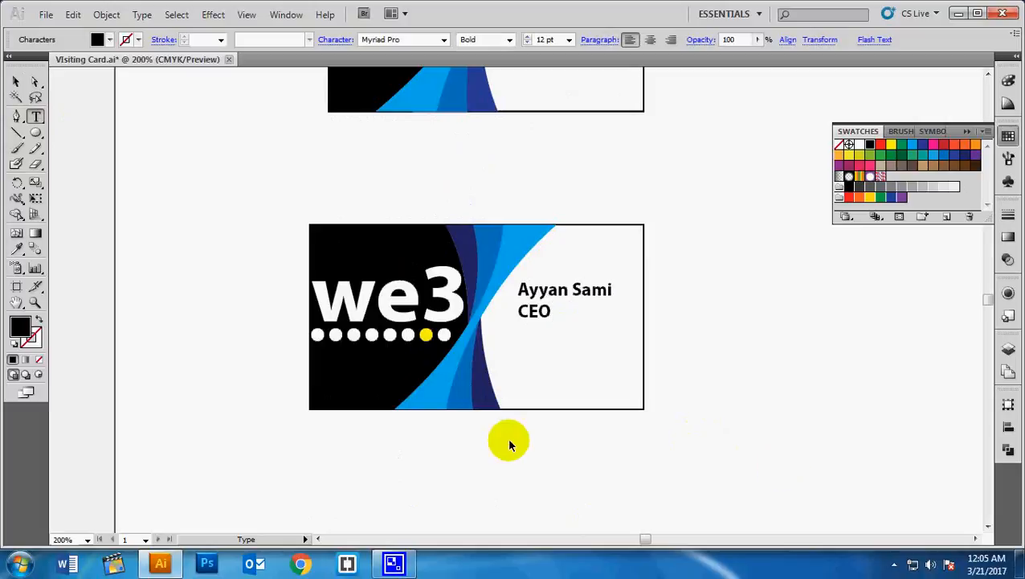
- Enlarge the name-and-CEO text to about 15.6 pt and nudge it left beside the swooshes
left_click(16, 82)
left_click_drag(541, 308, 519, 310)
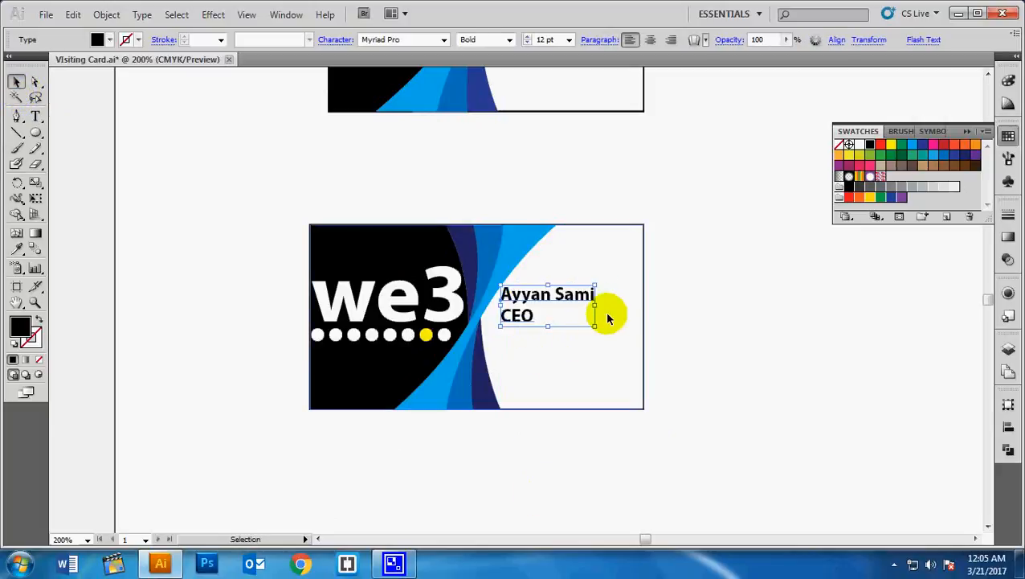
left_click_drag(596, 327, 635, 315)
key("Left")
key("Left")
key("Left")
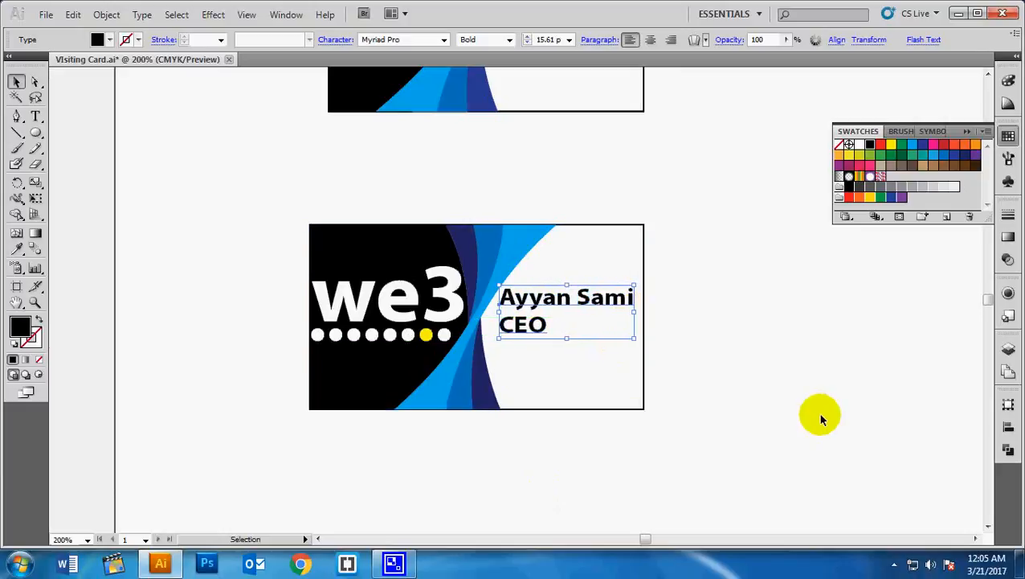
key("Down")
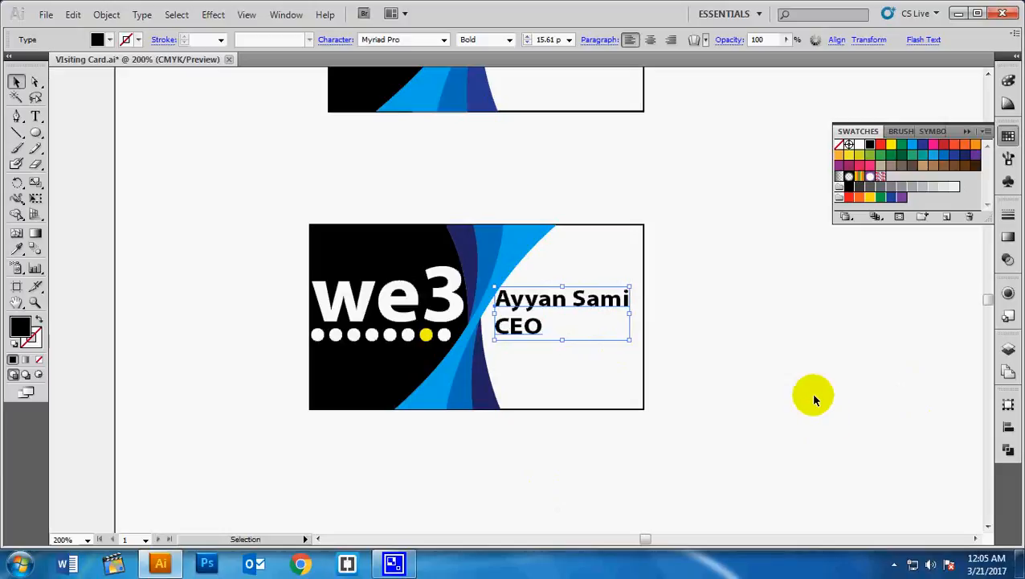
left_click(811, 402)
scroll(783, 412, "up", 5)
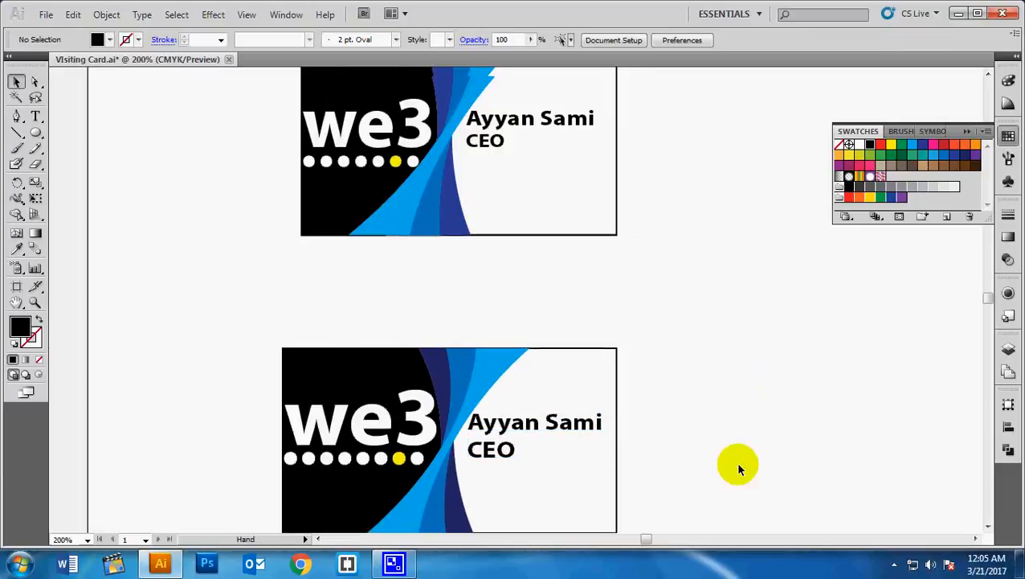
scroll(739, 422, "down", 5)
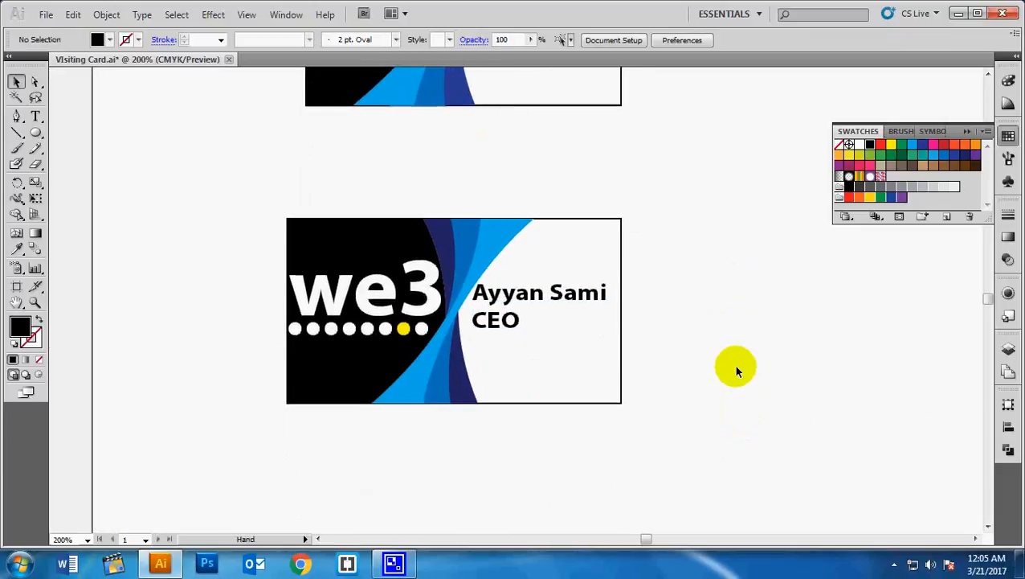
scroll(740, 424, "up", 2)
scroll(740, 377, "up", 3)
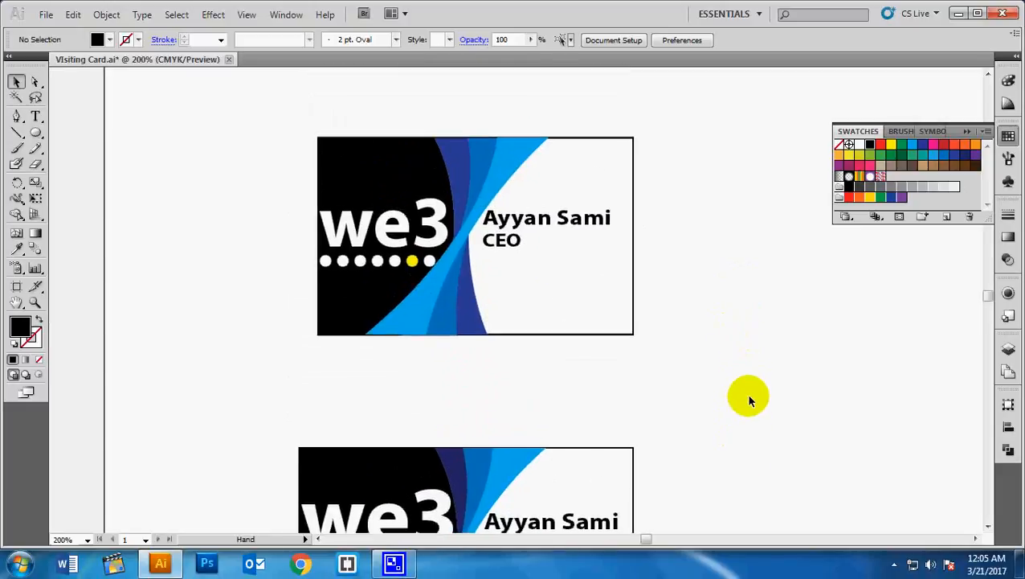
scroll(747, 322, "down", 5)
scroll(738, 346, "down", 2)
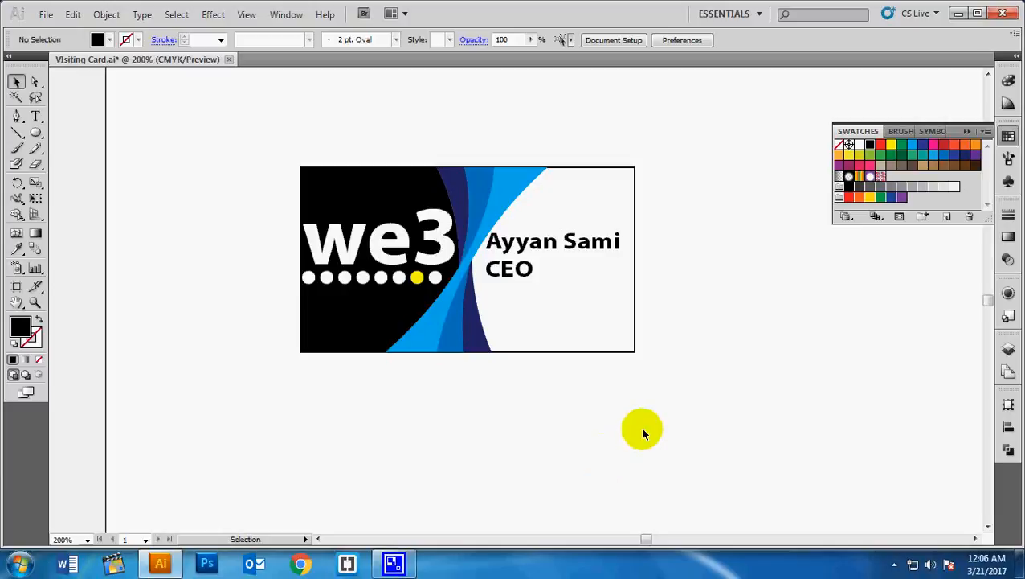
left_click(398, 568)
left_click(895, 565)
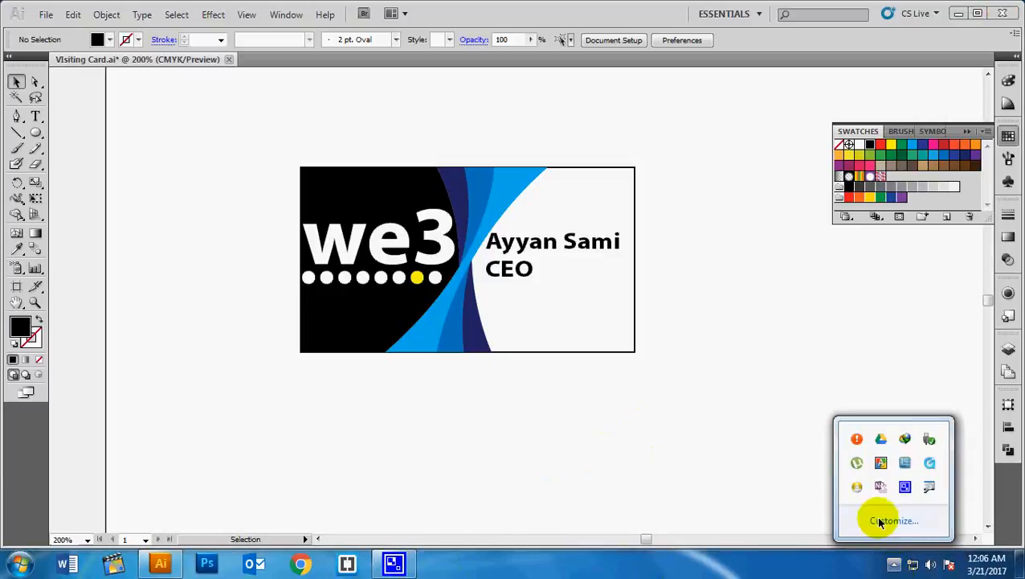